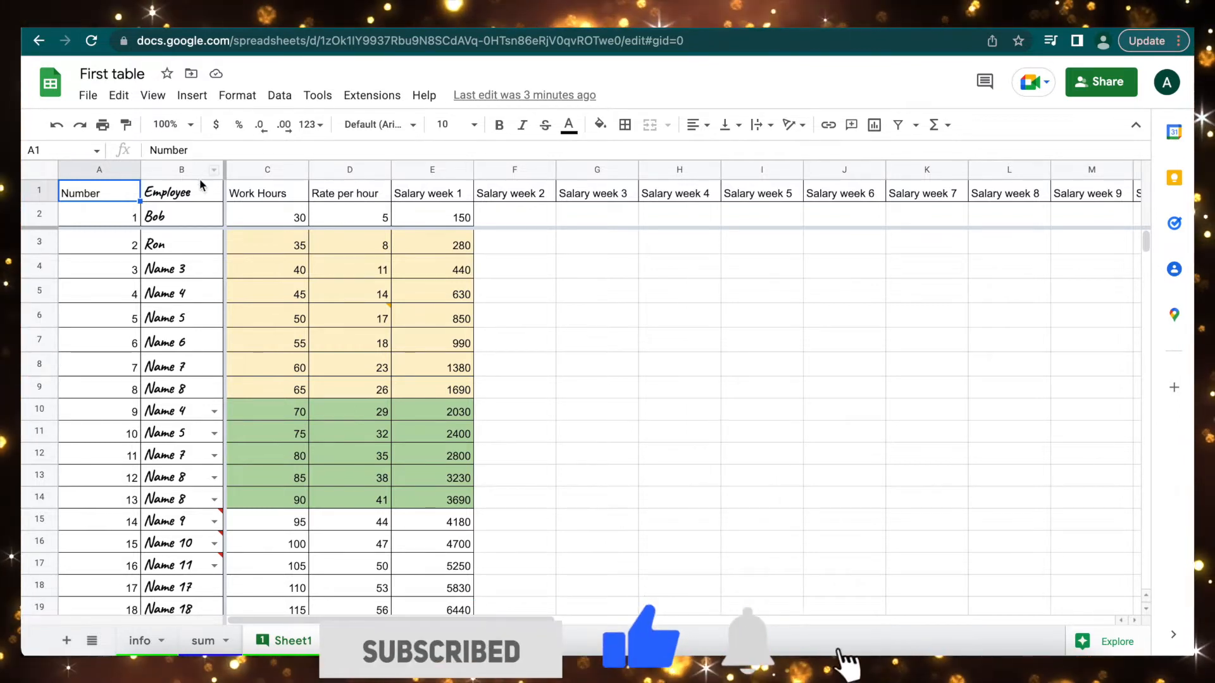
- Rename Sheet1 as Employees
{"action": "left_click", "coordinate": [322, 641]}
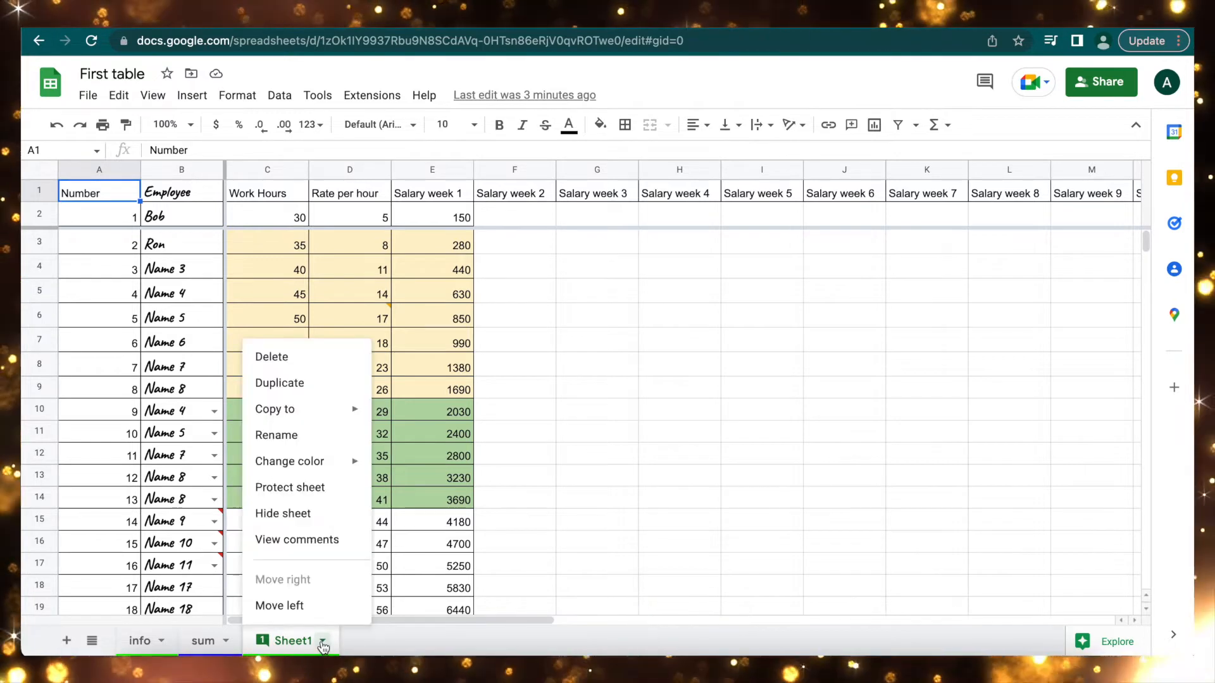
{"action": "left_click", "coordinate": [312, 438]}
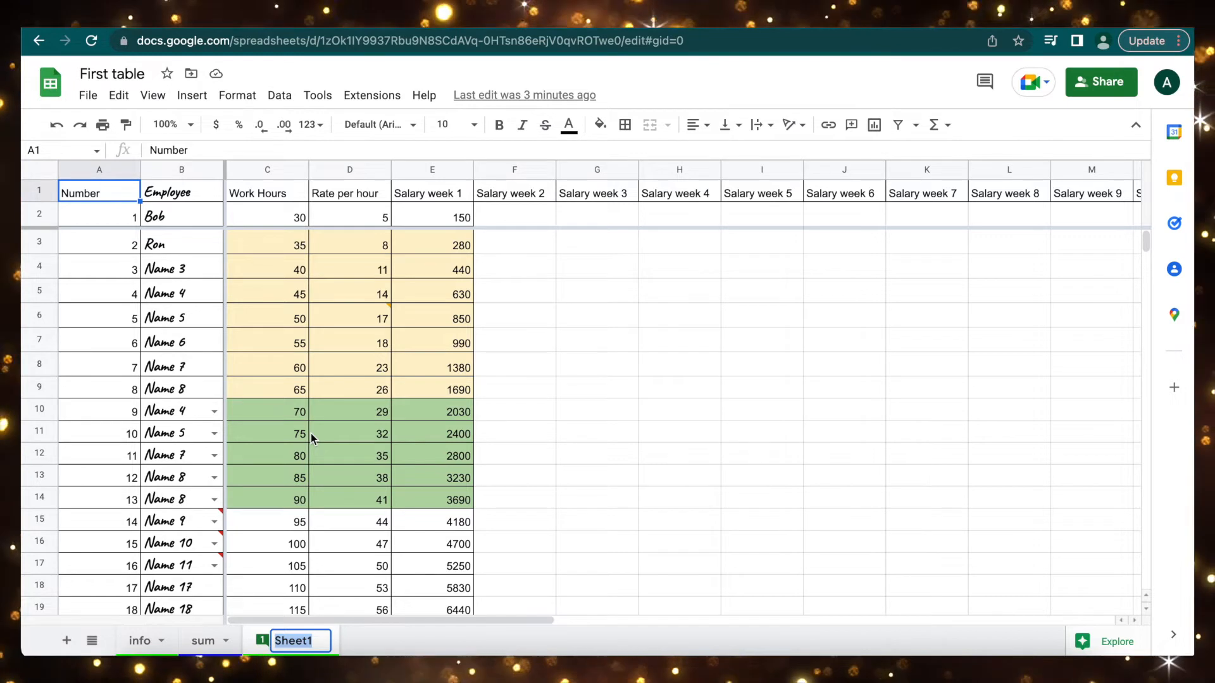
{"action": "type", "text": "Employees"}
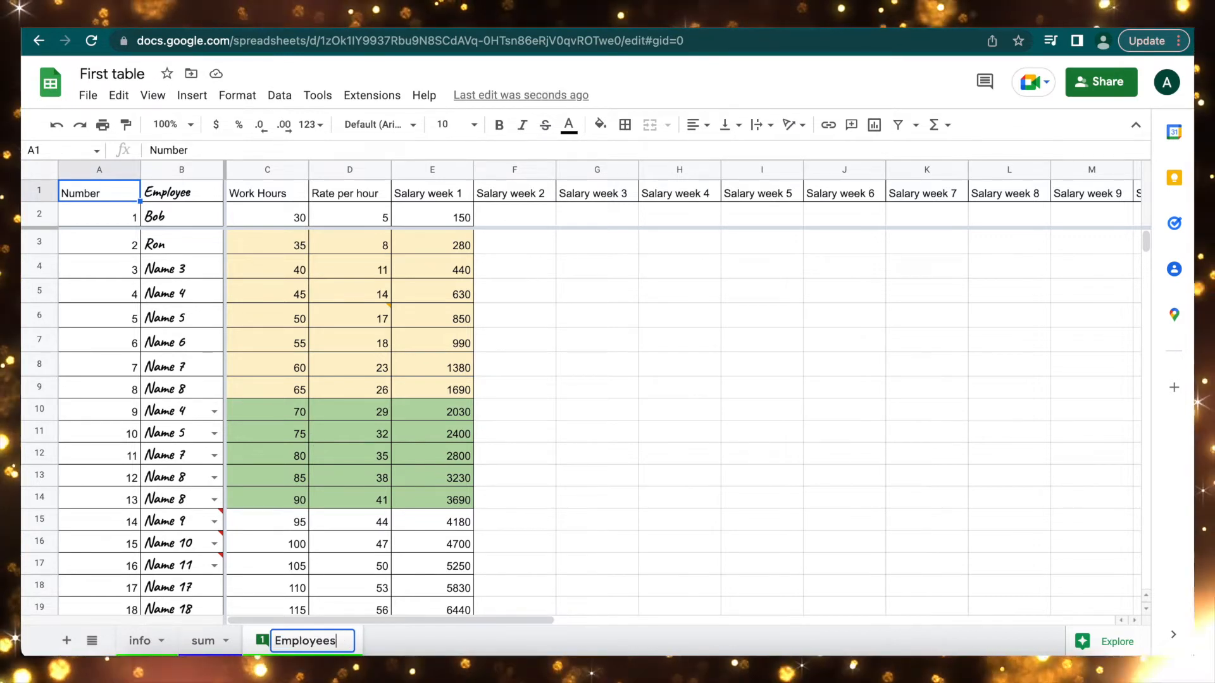
{"action": "key", "text": "Return"}
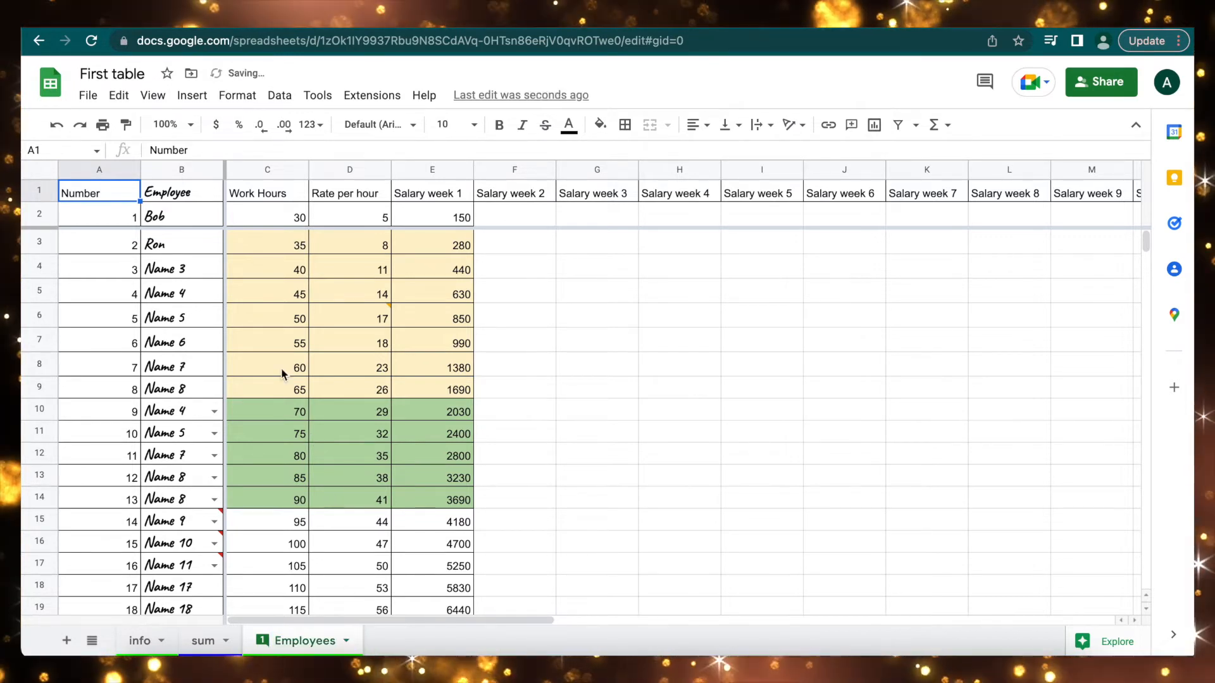
- Insert a column to the left of the Employee column and give it the header Departments
{"action": "left_click", "coordinate": [179, 171]}
{"action": "right_click", "coordinate": [181, 174]}
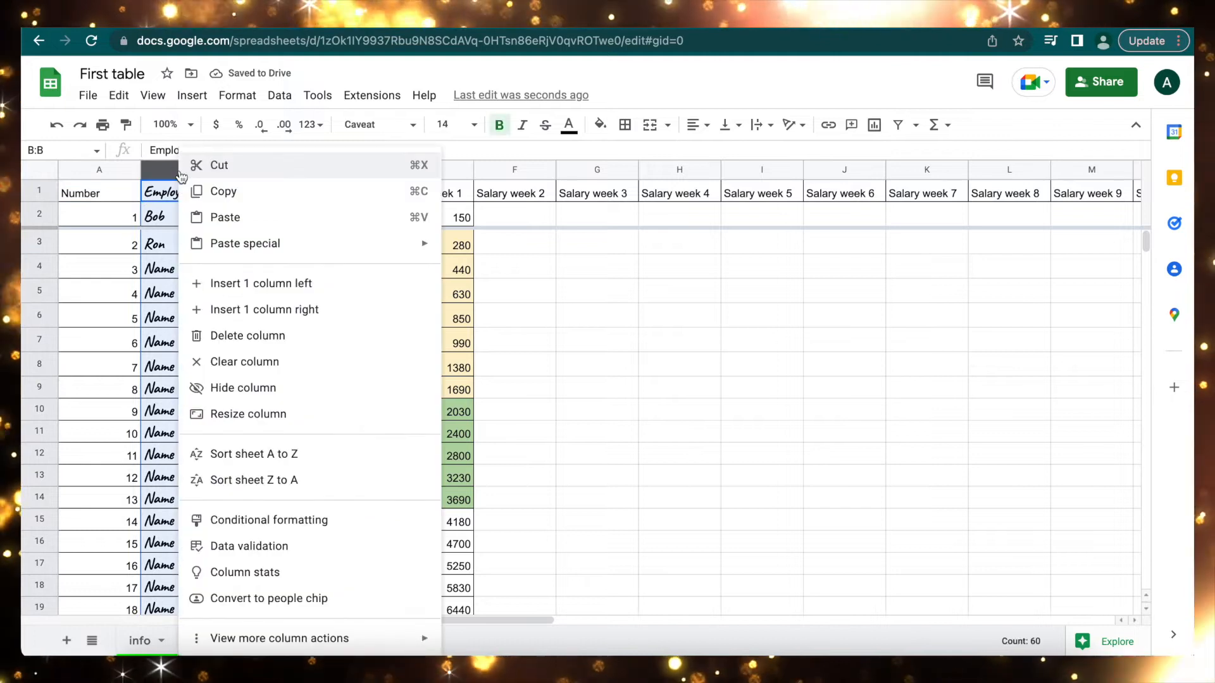
{"action": "left_click", "coordinate": [267, 288]}
{"action": "type", "text": "De"}
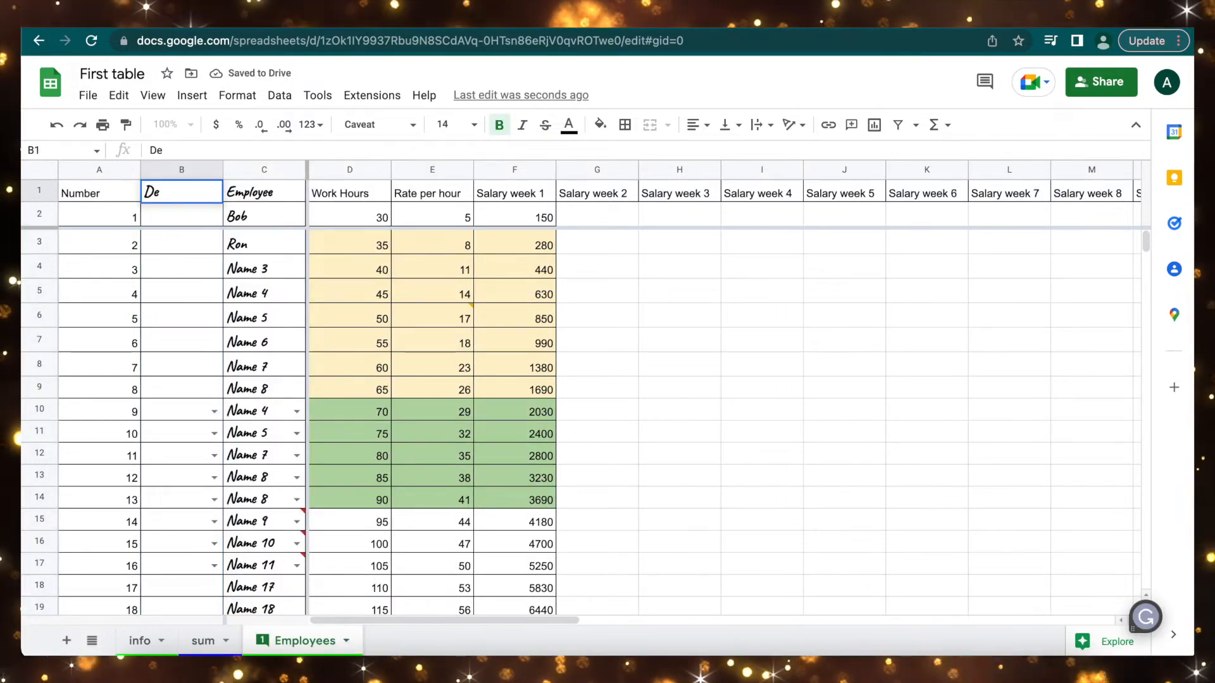
{"action": "type", "text": "partmen"}
{"action": "key", "text": "BackSpace"}
{"action": "type", "text": "ment"}
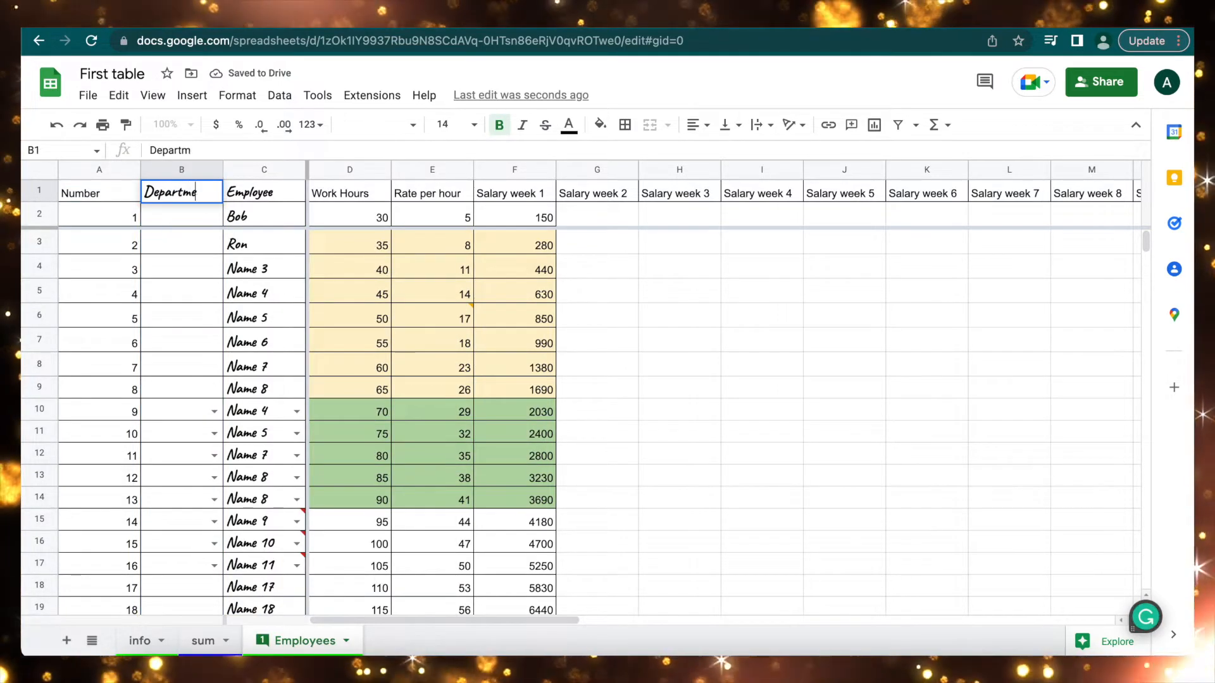
- Freeze only the first row of the Employees sheet so the headers stay in place while scrolling
{"action": "left_click", "coordinate": [41, 190]}
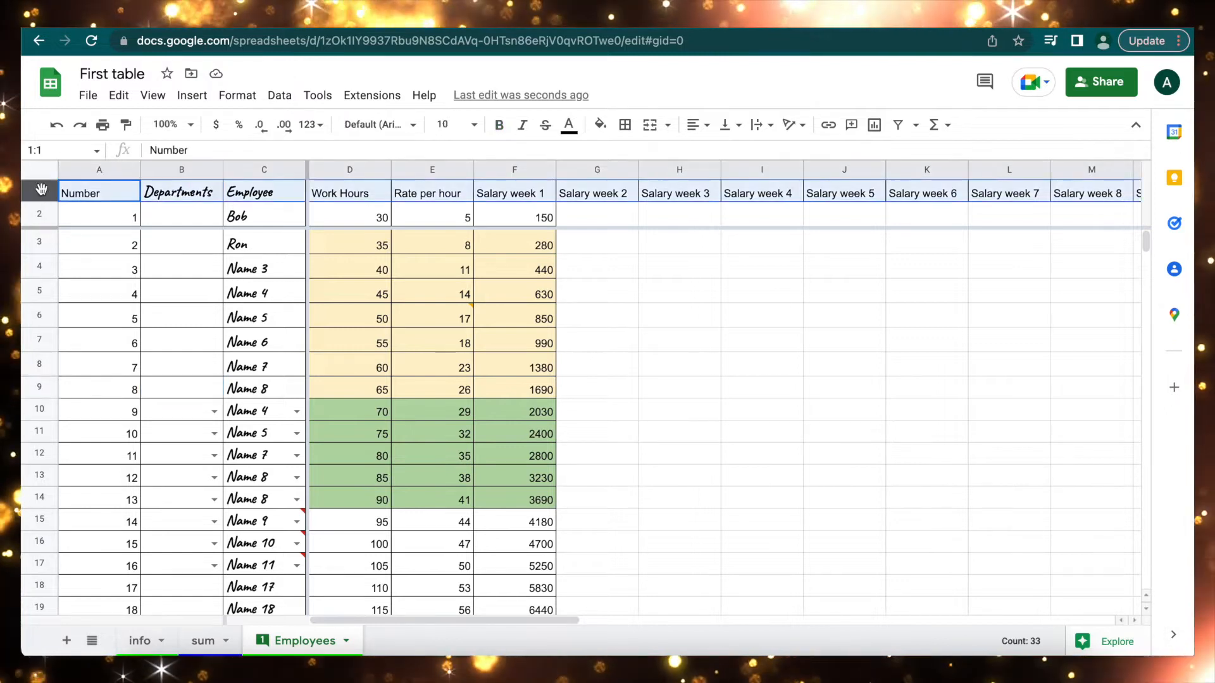
{"action": "left_click", "coordinate": [156, 95]}
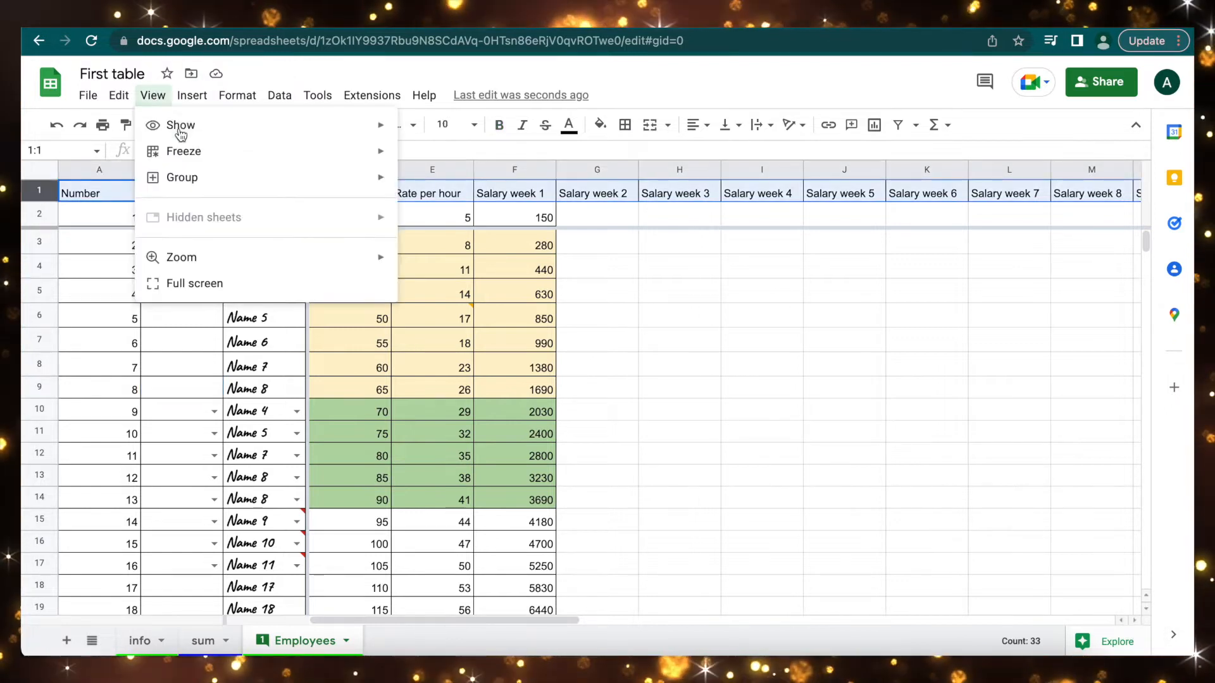
{"action": "mouse_move", "coordinate": [180, 155]}
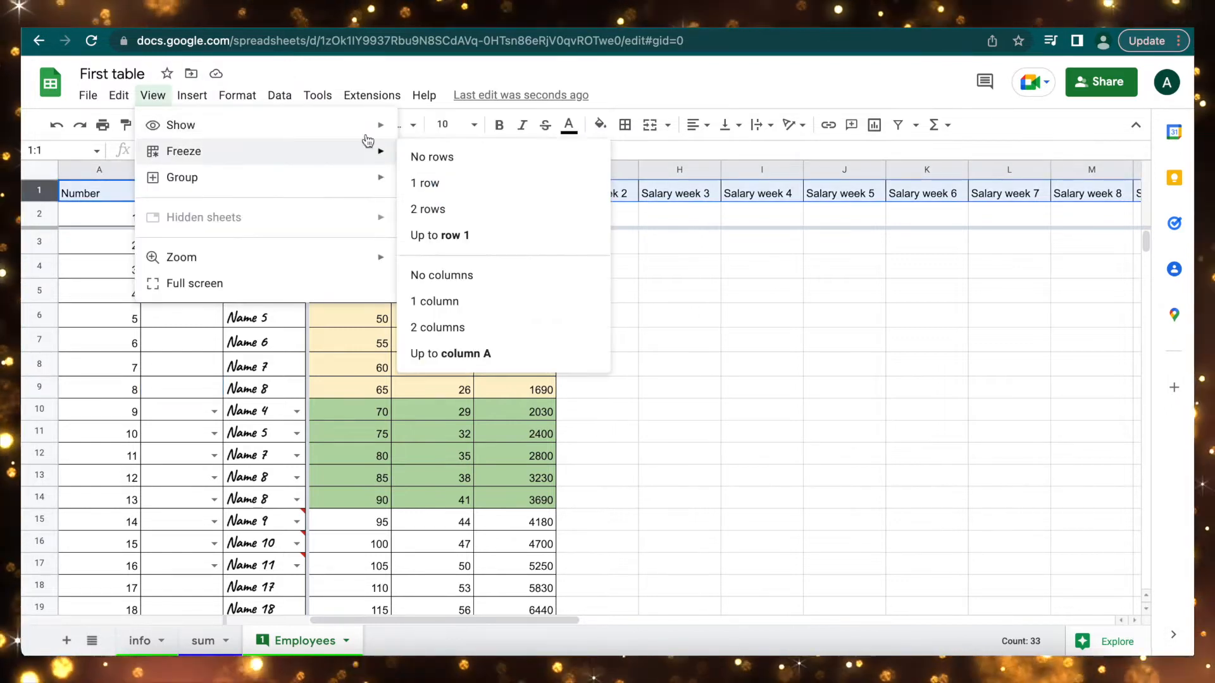
{"action": "left_click", "coordinate": [483, 183]}
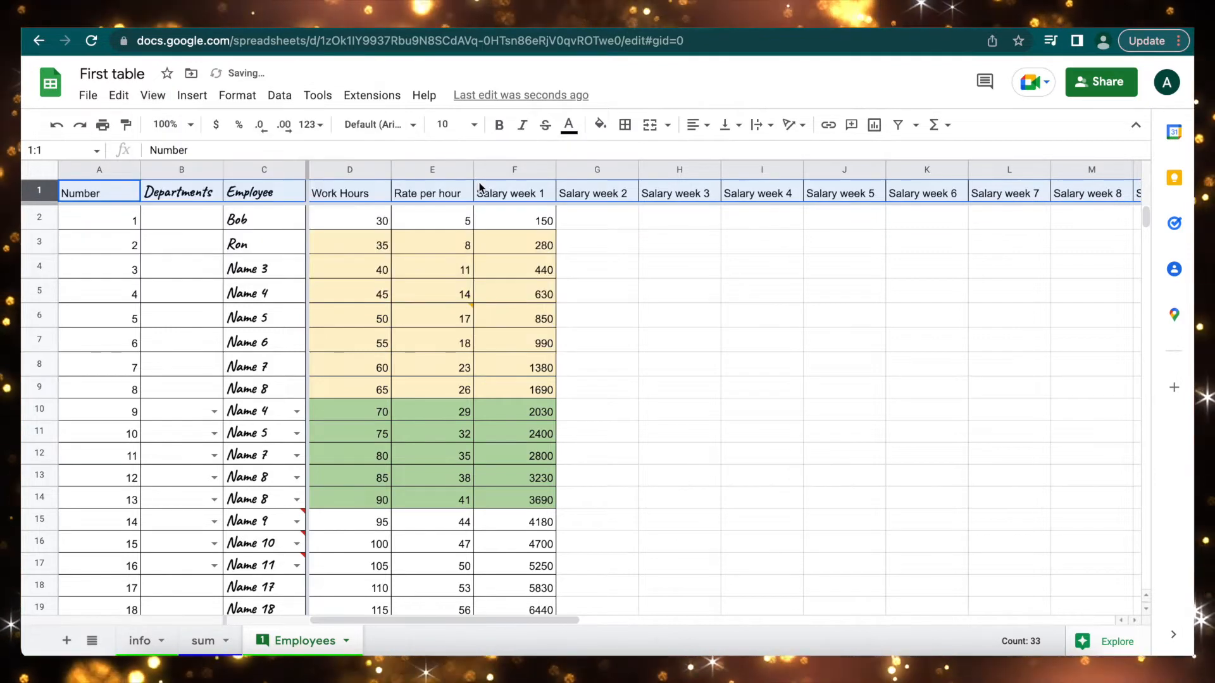
{"action": "left_click", "coordinate": [290, 229]}
{"action": "scroll", "coordinate": [290, 236], "scroll_direction": "down", "scroll_amount": 3}
{"action": "scroll", "coordinate": [290, 236], "scroll_direction": "up", "scroll_amount": 3}
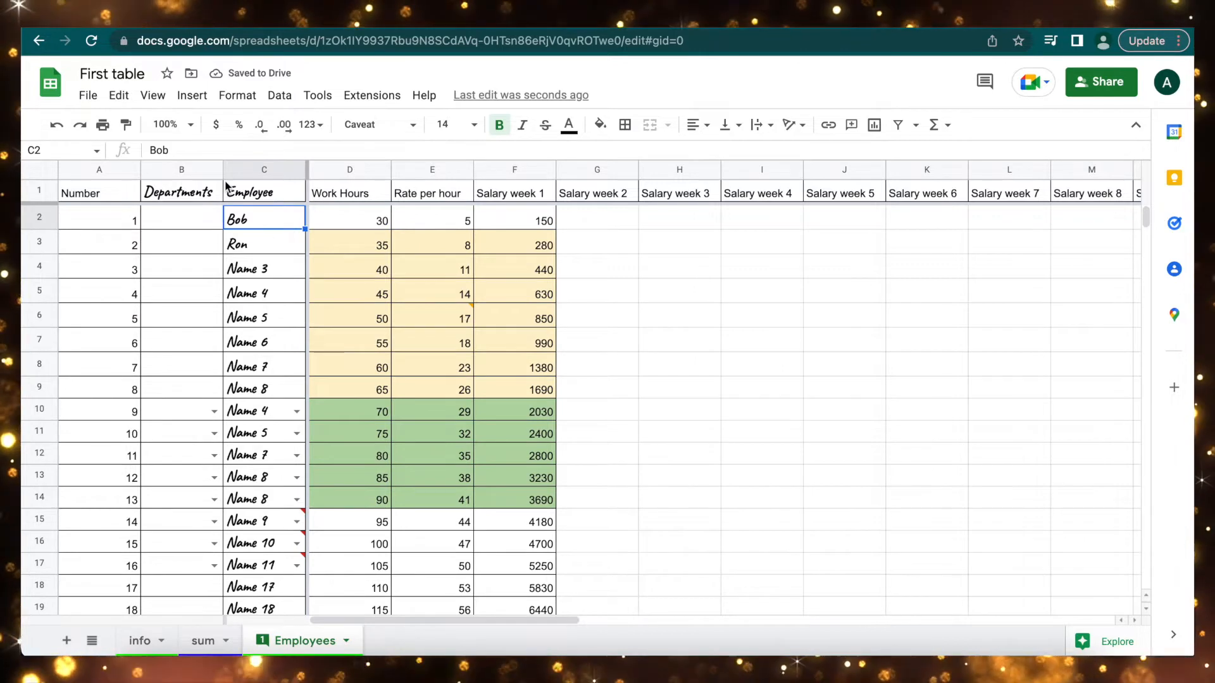
- Widen the Departments column and enter HR, Marketing, Developer and Content Manager in B2:B5
{"action": "left_click_drag", "start_coordinate": [224, 182], "coordinate": [290, 181]}
{"action": "left_click", "coordinate": [219, 222]}
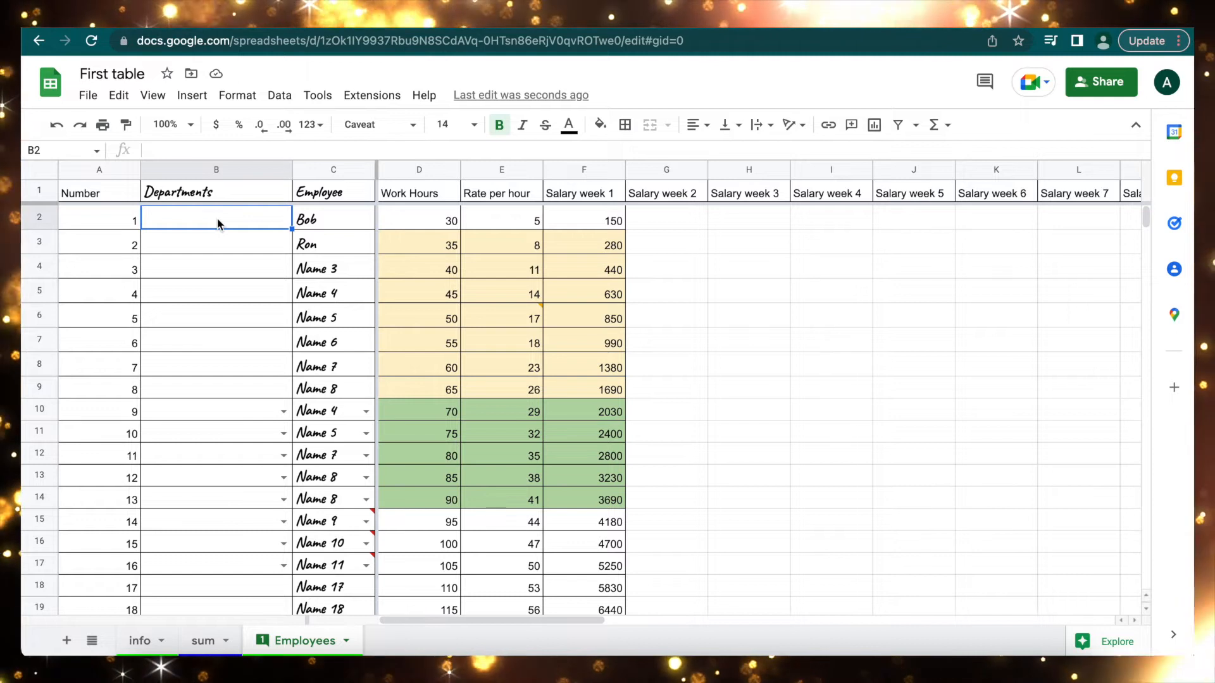
{"action": "type", "text": "HR"}
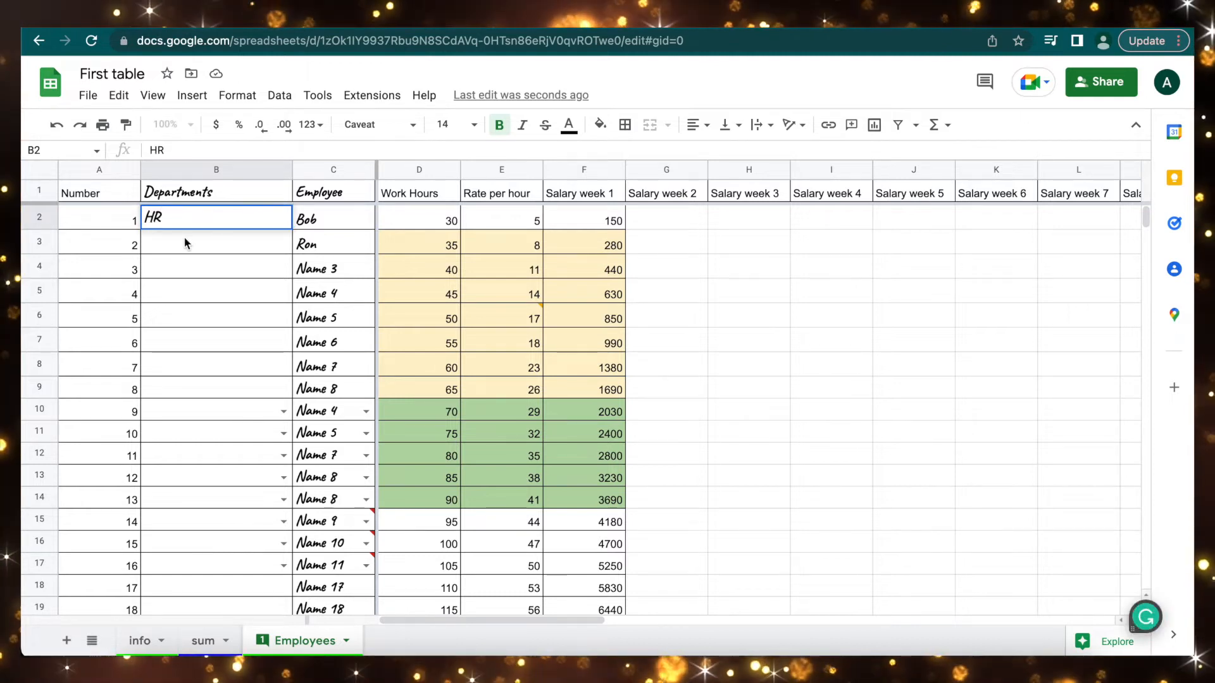
{"action": "type", "text": "De"}
{"action": "type", "text": "veloper"}
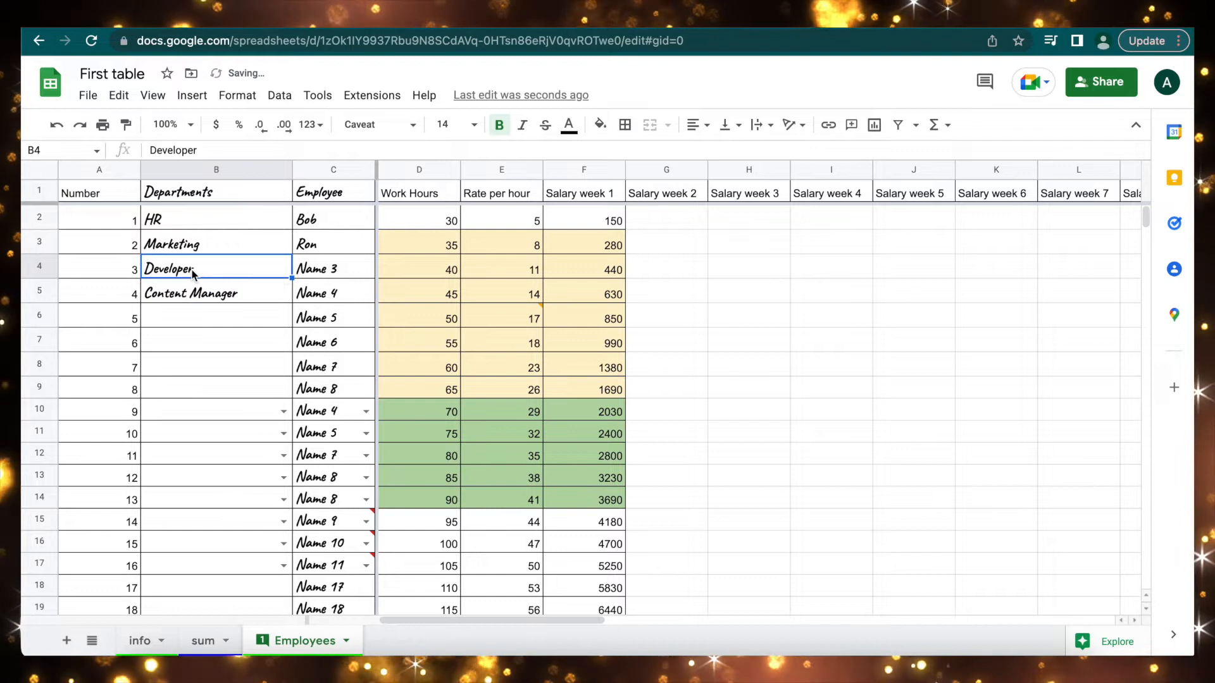
- Copy Developer into B6 and fill the remaining rows of the Departments column with Developer, Marketing, HR, Content Manager and Managers
{"action": "key", "text": "ctrl+c"}
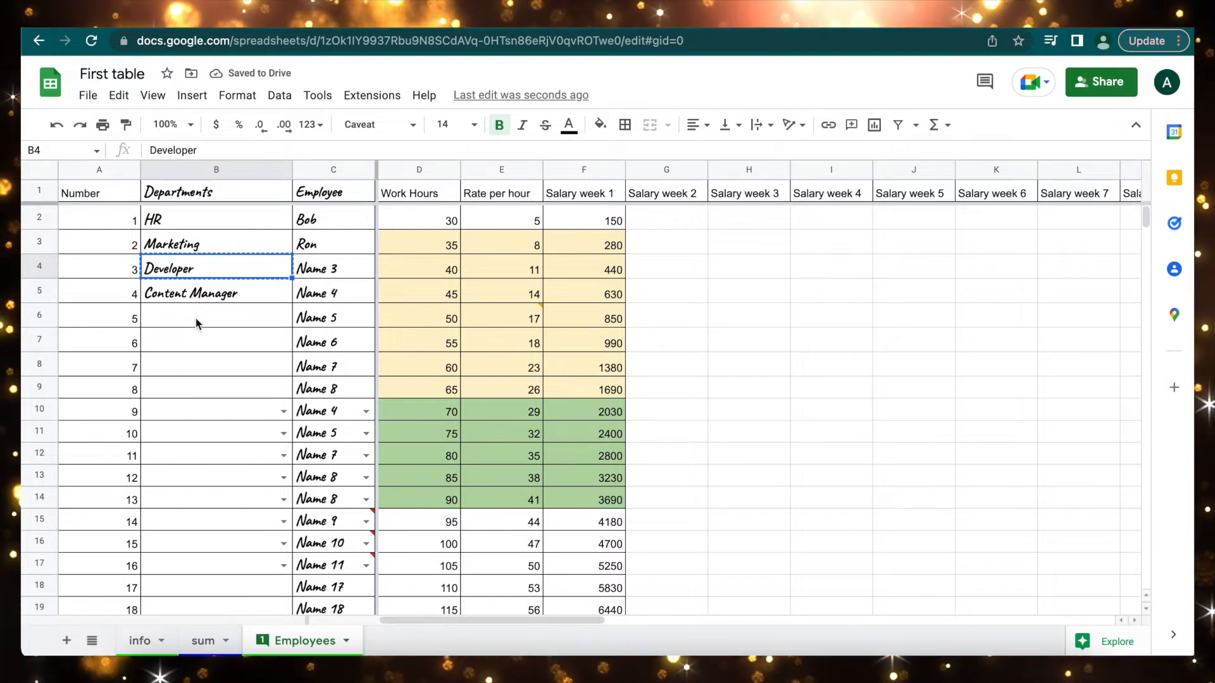
{"action": "left_click", "coordinate": [196, 317]}
{"action": "key", "text": "ctrl+v"}
{"action": "left_click_drag", "start_coordinate": [195, 372], "coordinate": [192, 385]}
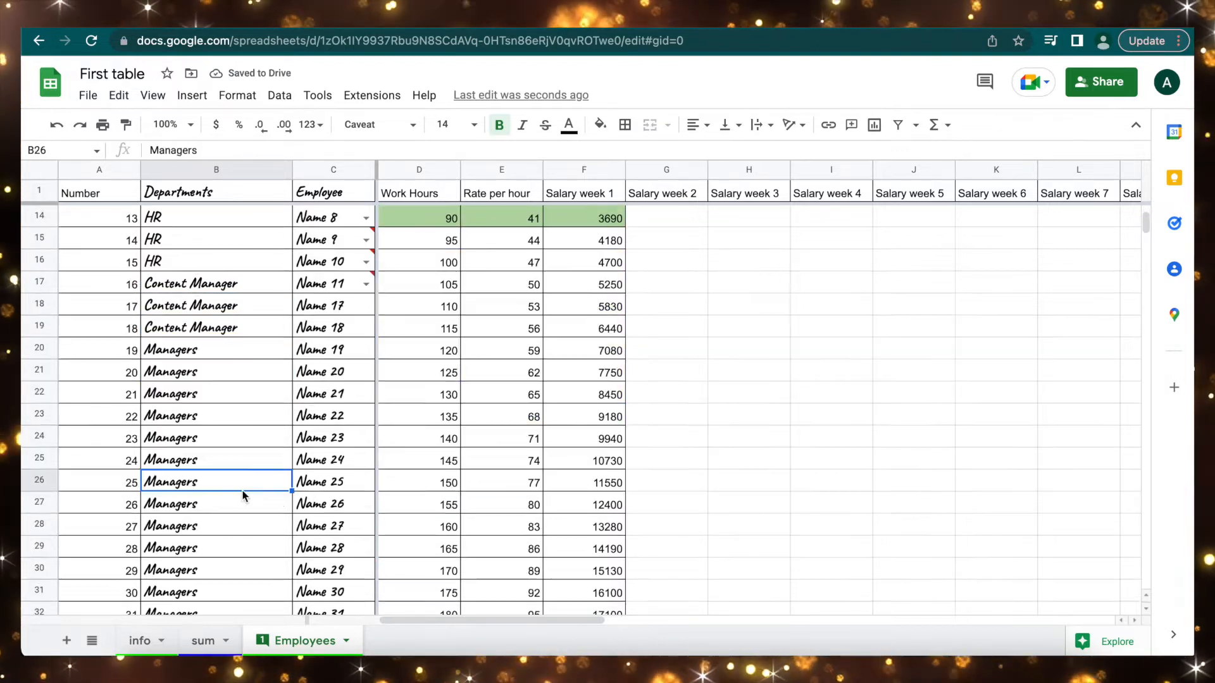
{"action": "scroll", "coordinate": [242, 494], "scroll_direction": "up", "scroll_amount": 4}
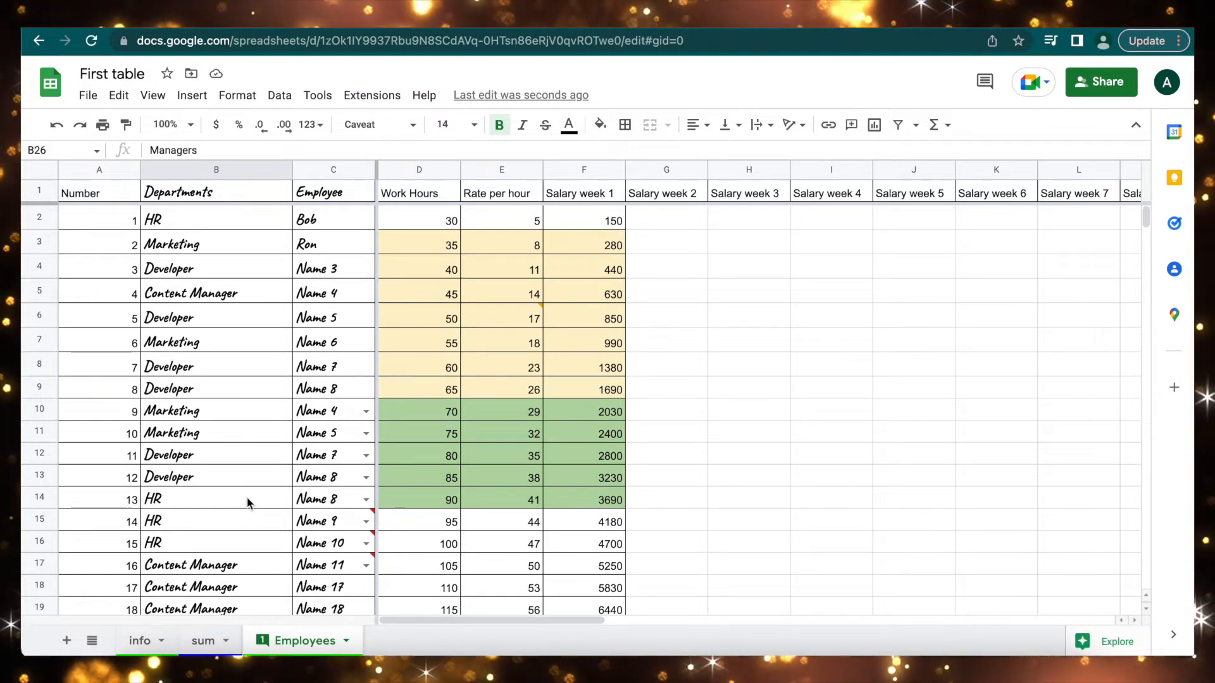
- Rename the info sheet as Departments and widen its column A
{"action": "left_click", "coordinate": [140, 641]}
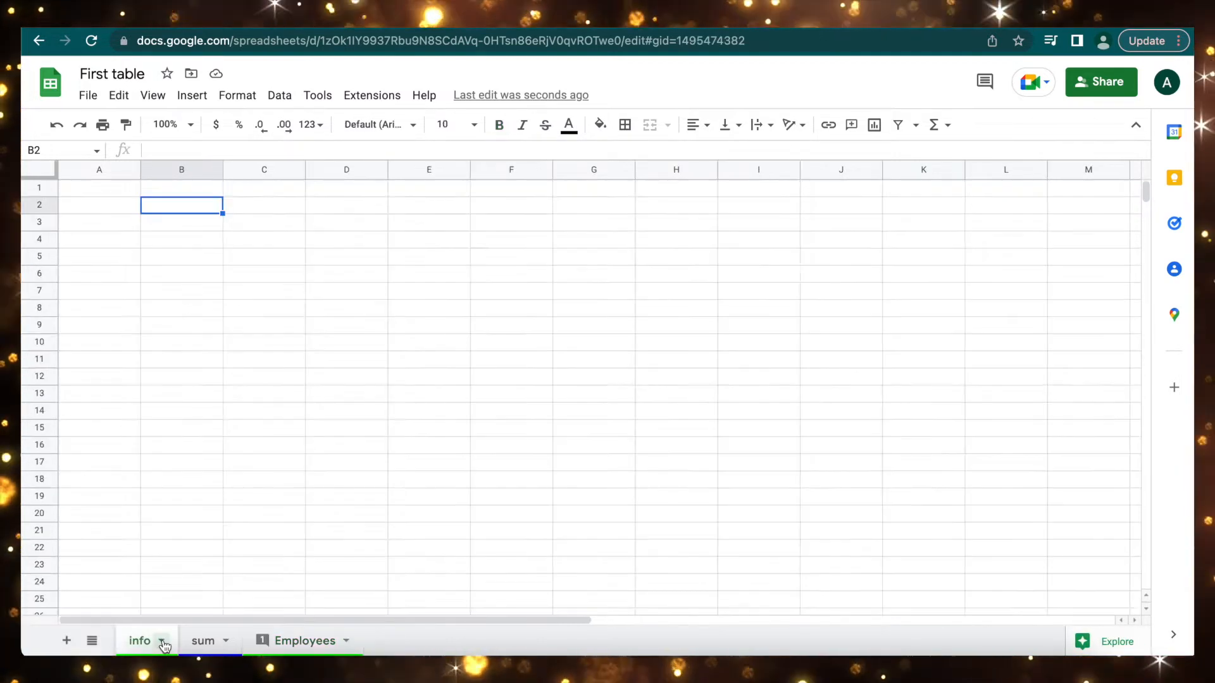
{"action": "left_click", "coordinate": [161, 641]}
{"action": "left_click", "coordinate": [195, 434]}
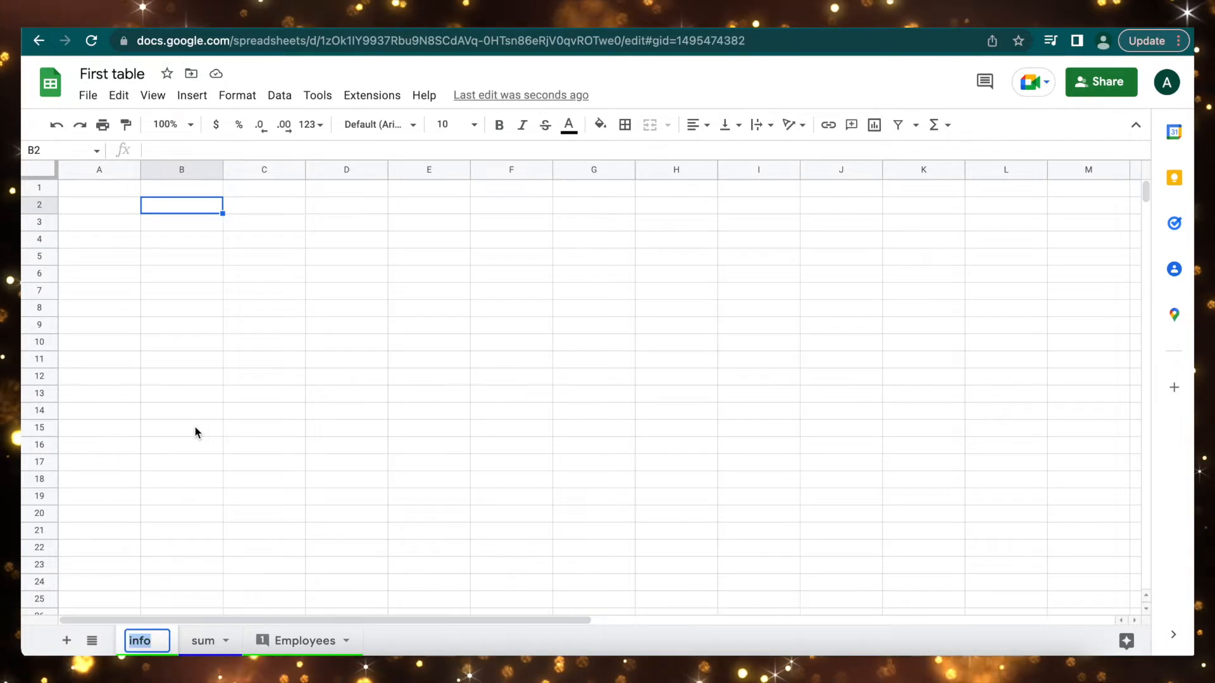
{"action": "type", "text": "Departments"}
{"action": "key", "text": "Return"}
{"action": "left_click_drag", "start_coordinate": [141, 170], "coordinate": [210, 174]}
- Copy department names from Employees B2:B8 to the Departments sheet and set up a table with Departments, Hours and Sum Salary columns
{"action": "left_click", "coordinate": [324, 642]}
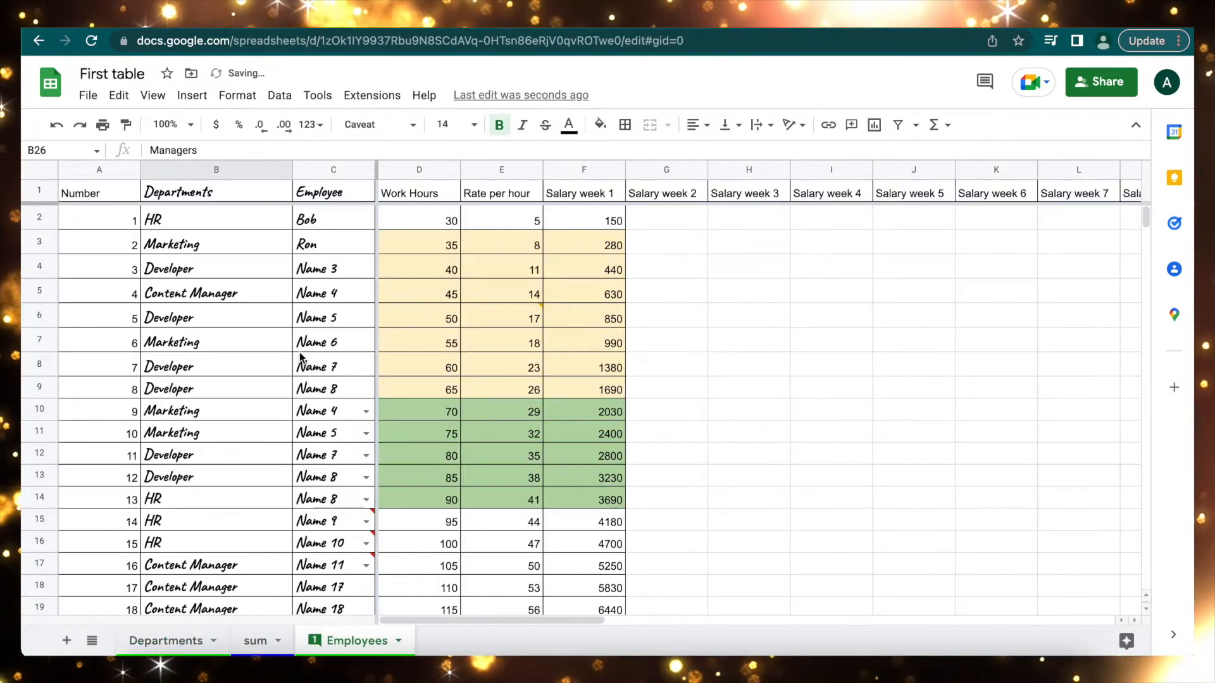
{"action": "left_click_drag", "start_coordinate": [205, 227], "coordinate": [203, 374]}
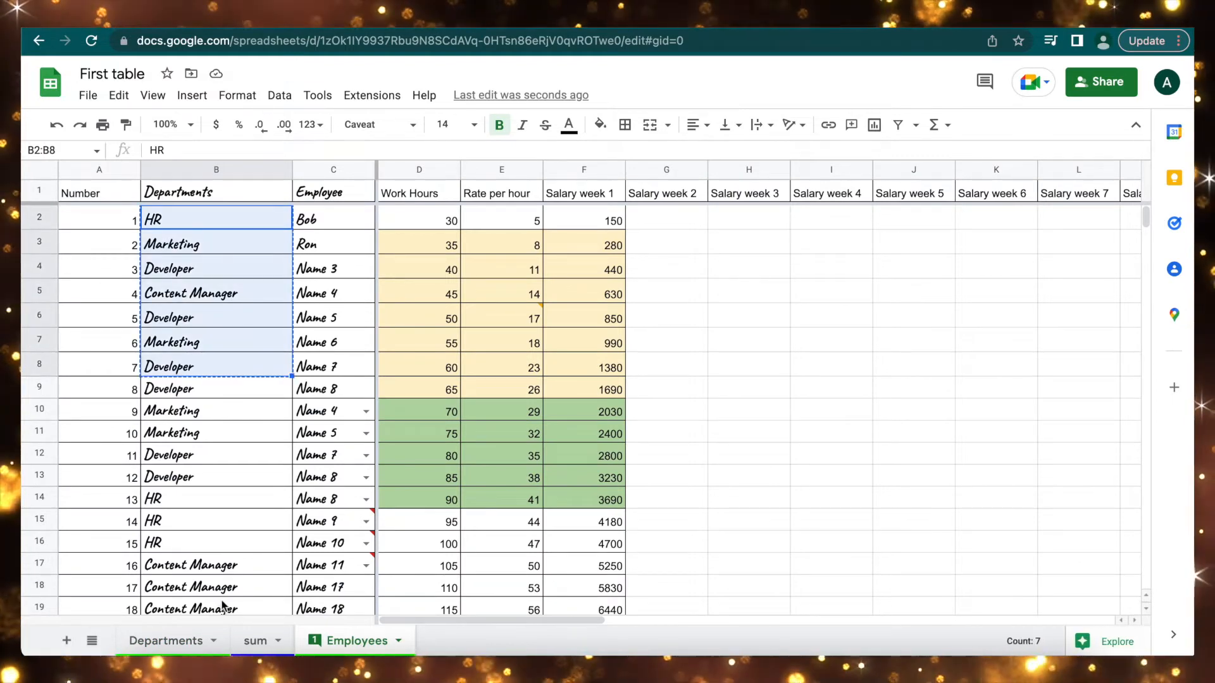
{"action": "left_click", "coordinate": [165, 641]}
{"action": "left_click", "coordinate": [133, 422]}
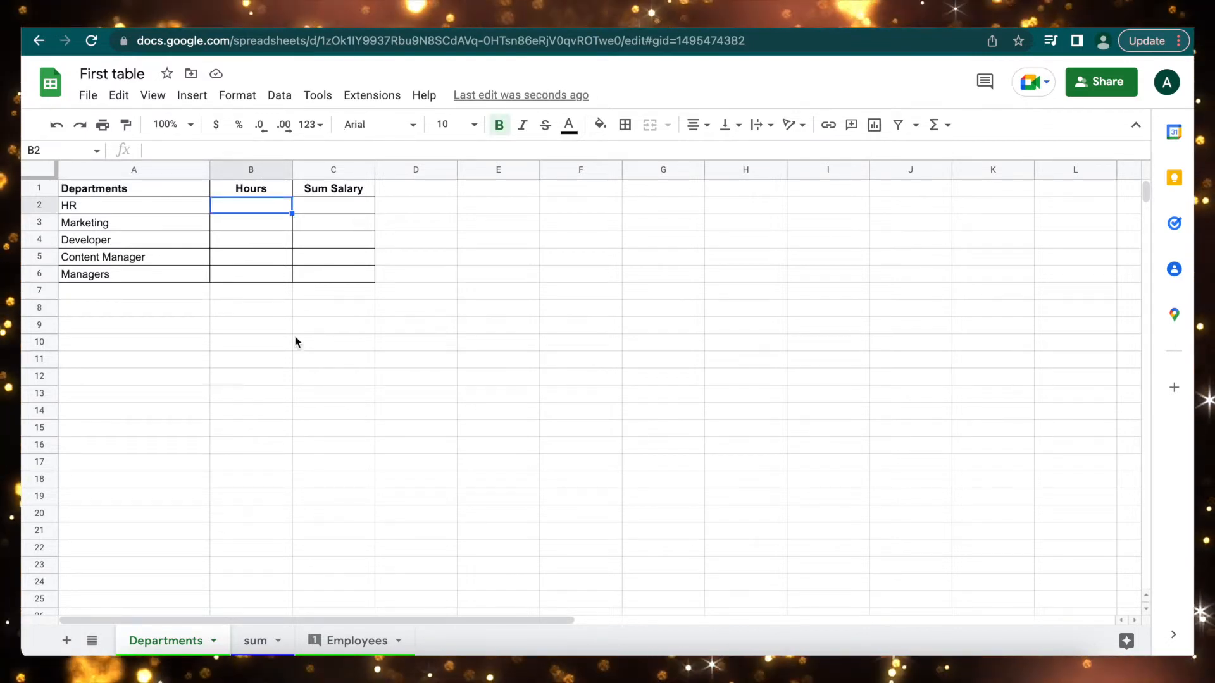
- Enter =SUMIF(Employees!B:B,HR,Employees!D:D) in B2 of the Departments sheet to total the HR work hours
{"action": "type", "text": "=sumif"}
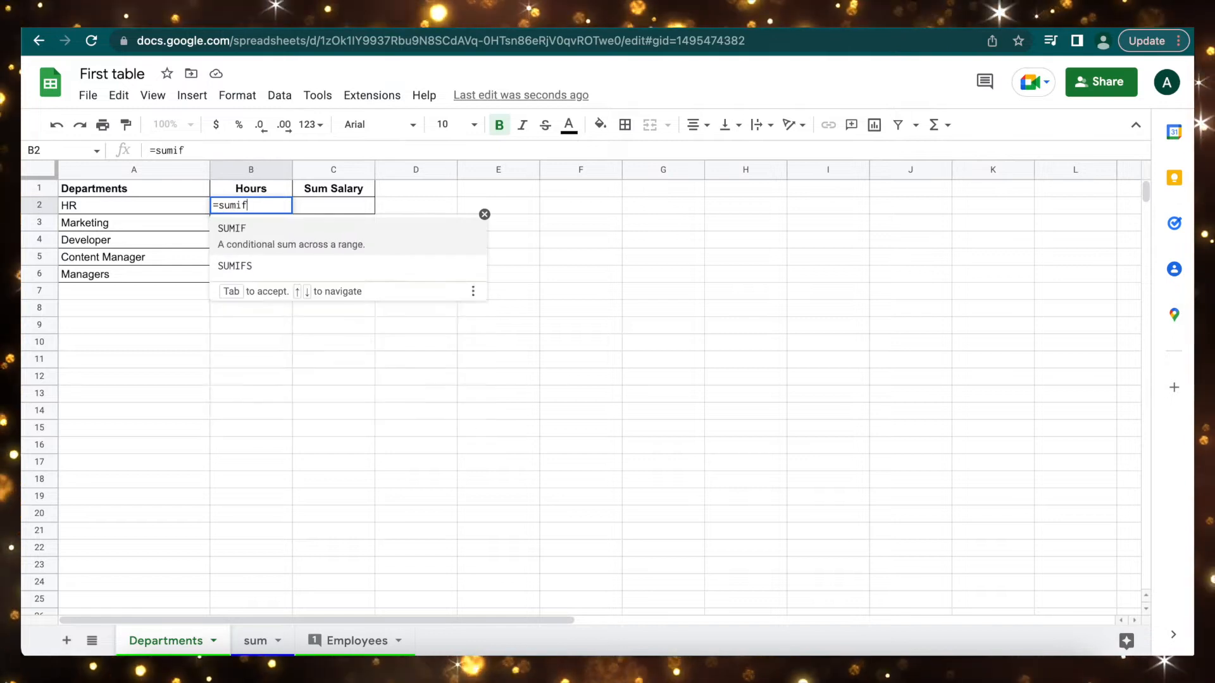
{"action": "left_click", "coordinate": [250, 230]}
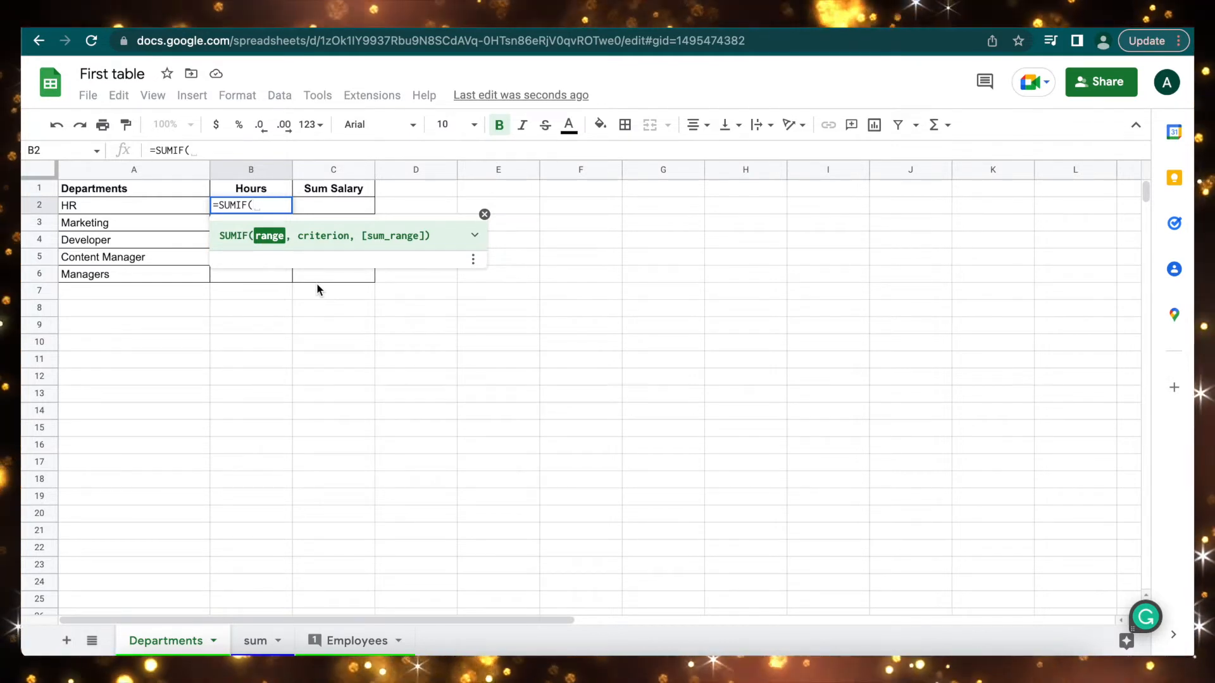
{"action": "left_click", "coordinate": [349, 640]}
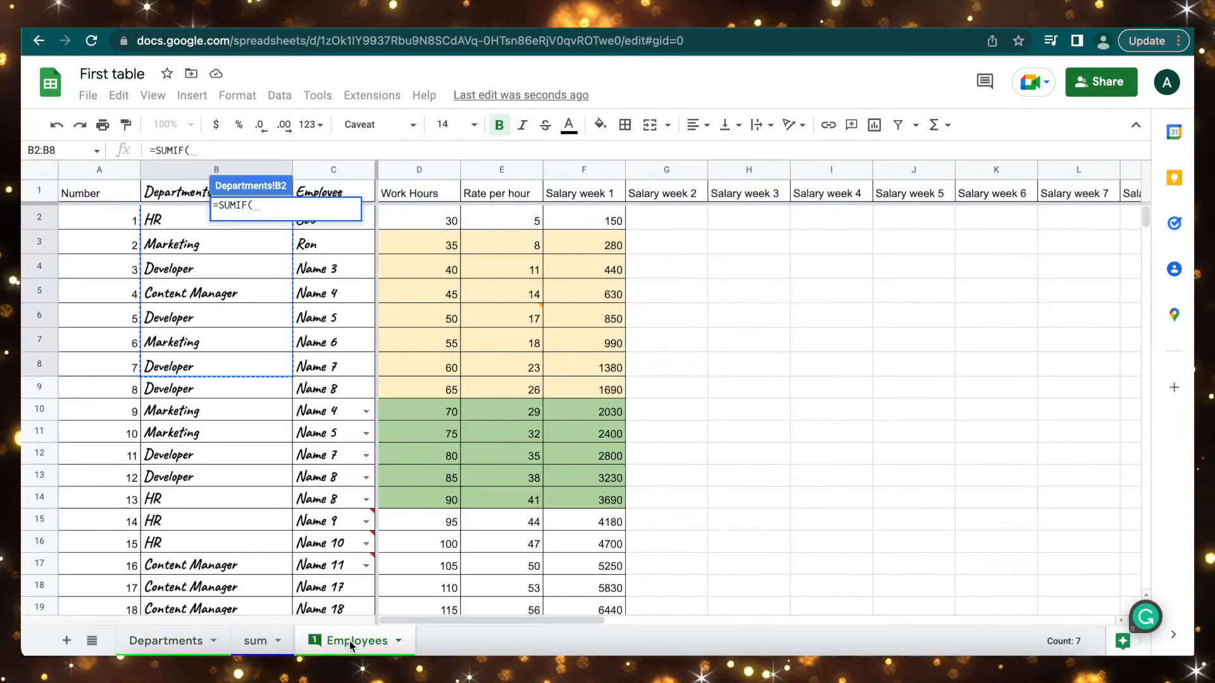
{"action": "left_click", "coordinate": [175, 177]}
{"action": "type", "text": ","}
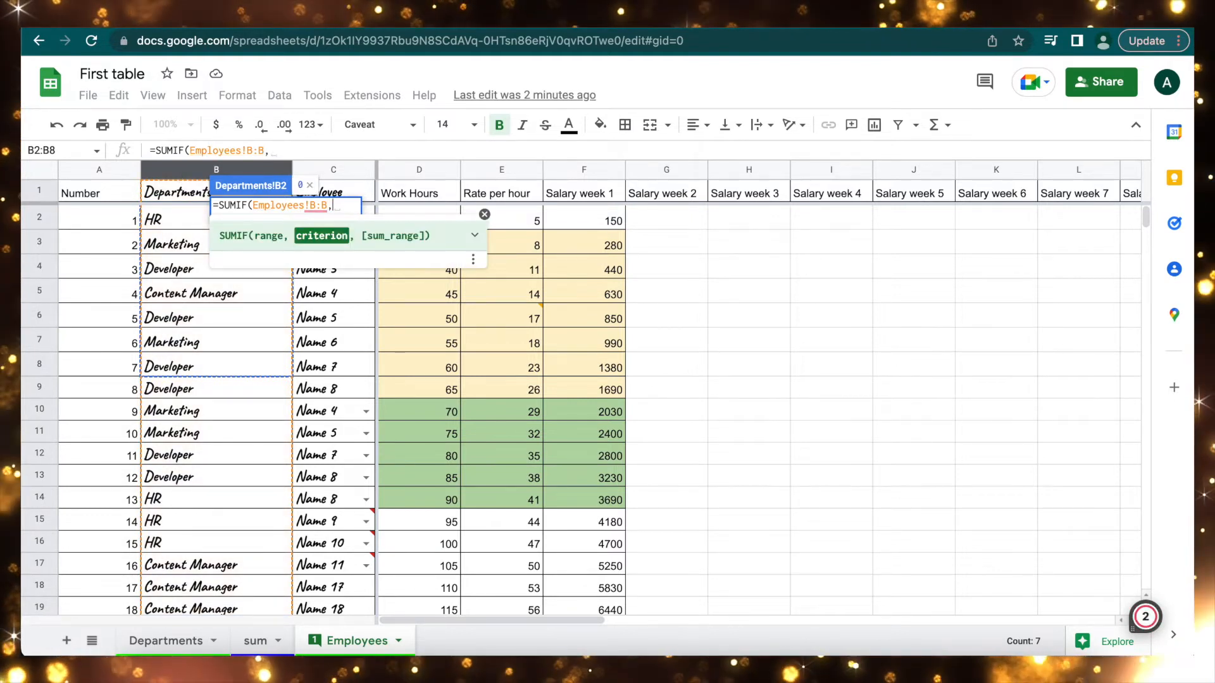
{"action": "type", "text": "HR,"}
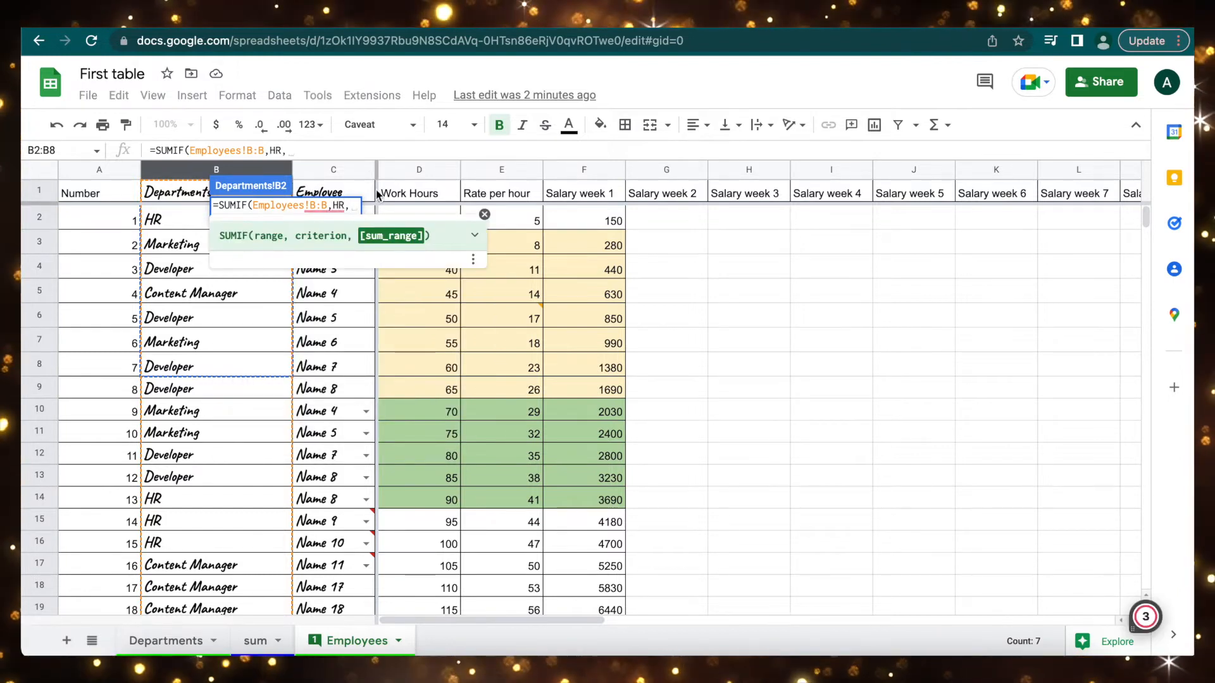
{"action": "left_click", "coordinate": [428, 170]}
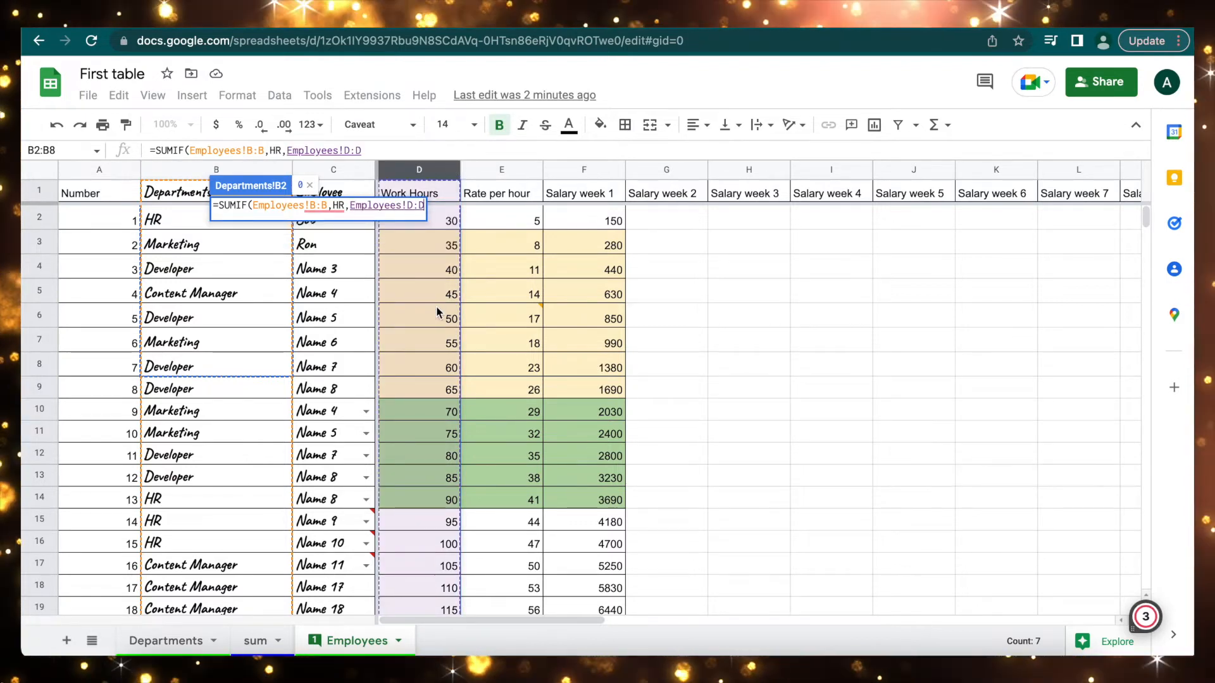
{"action": "type", "text": ")"}
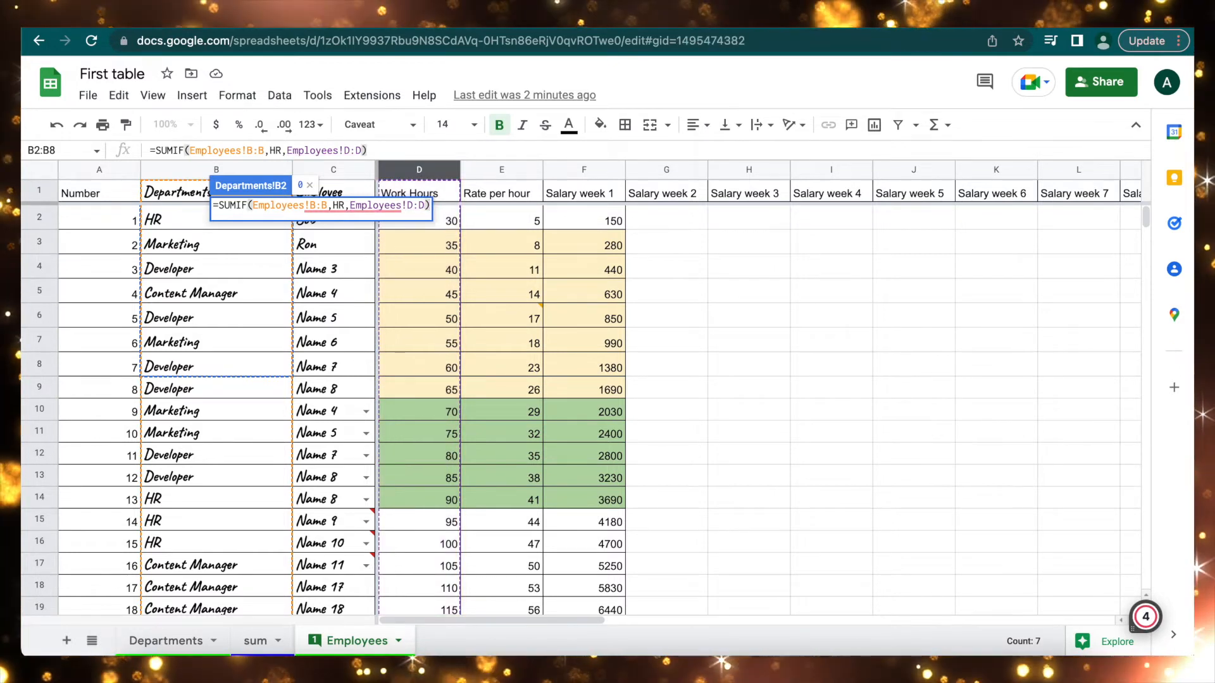
{"action": "key", "text": "Return"}
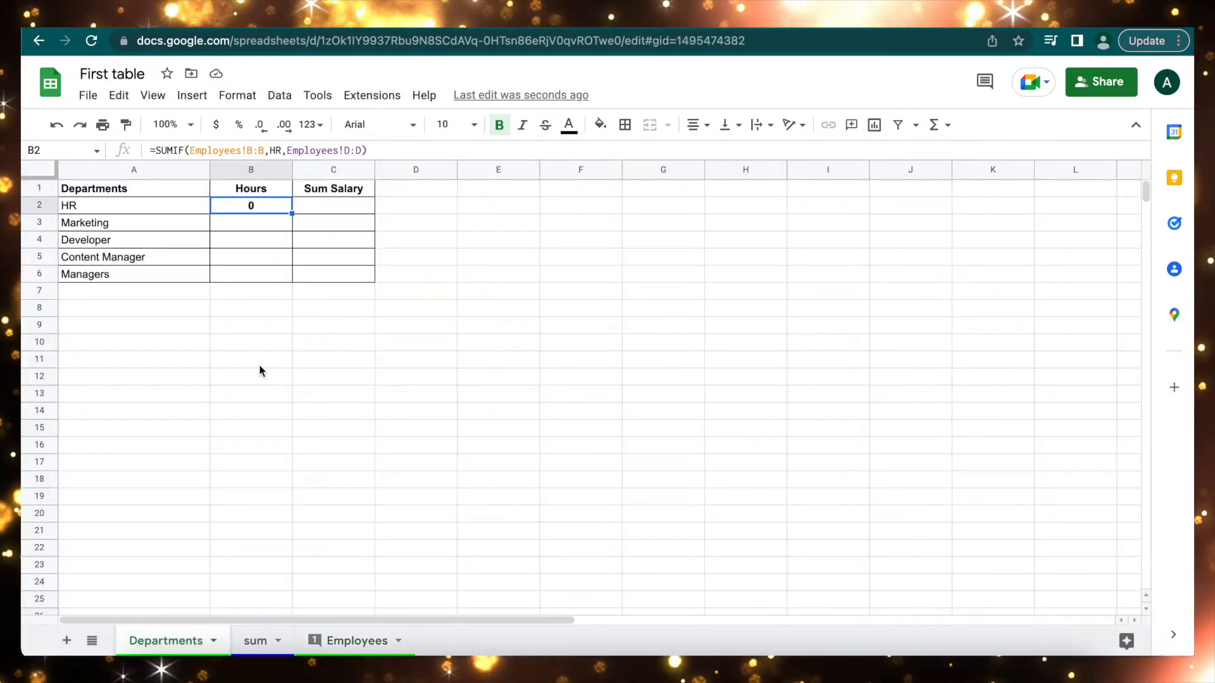
- Put the HR criterion of the SUMIF formula in B2 in double quotes, giving =SUMIF(Employees!B:B,"HR",Employees!D:D)
{"action": "left_click", "coordinate": [275, 150]}
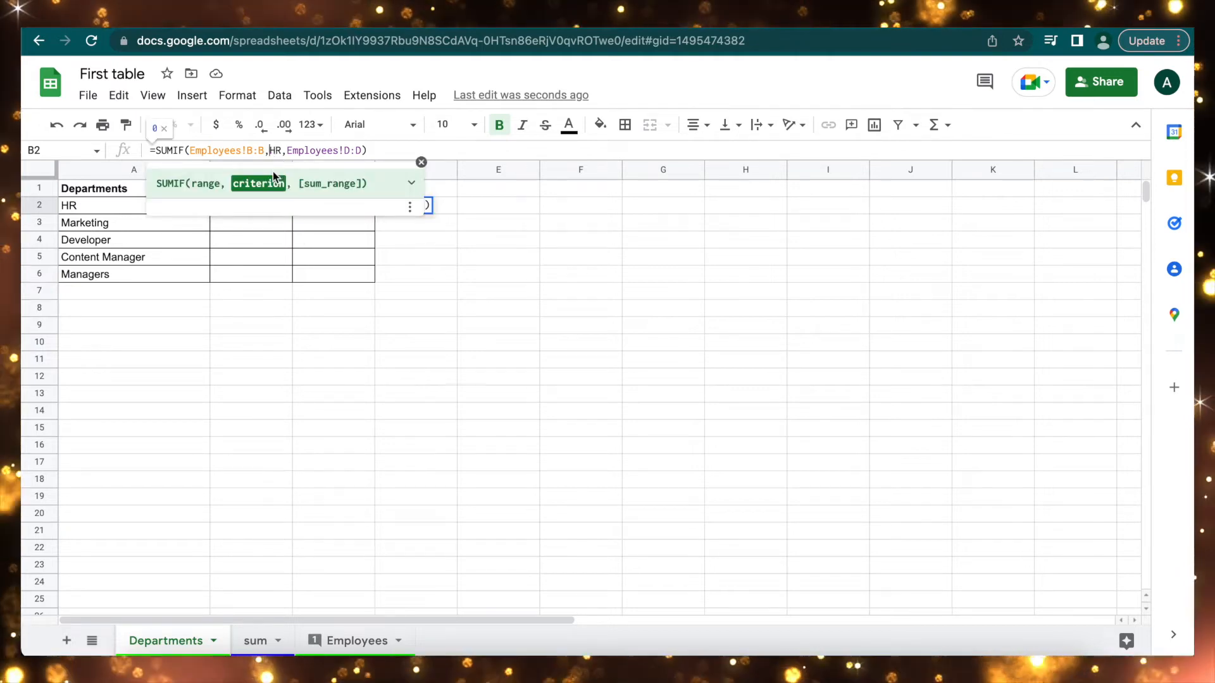
{"action": "type", "text": "@"}
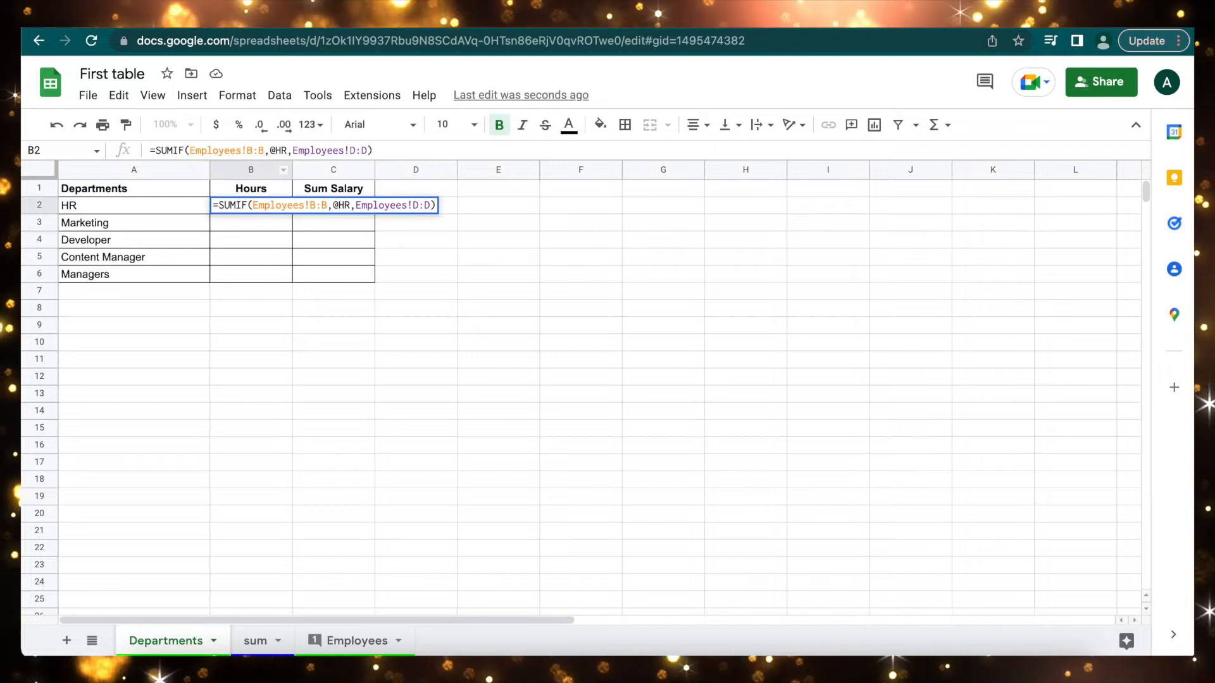
{"action": "key", "text": "BackSpace"}
{"action": "type", "text": "\"HR"}
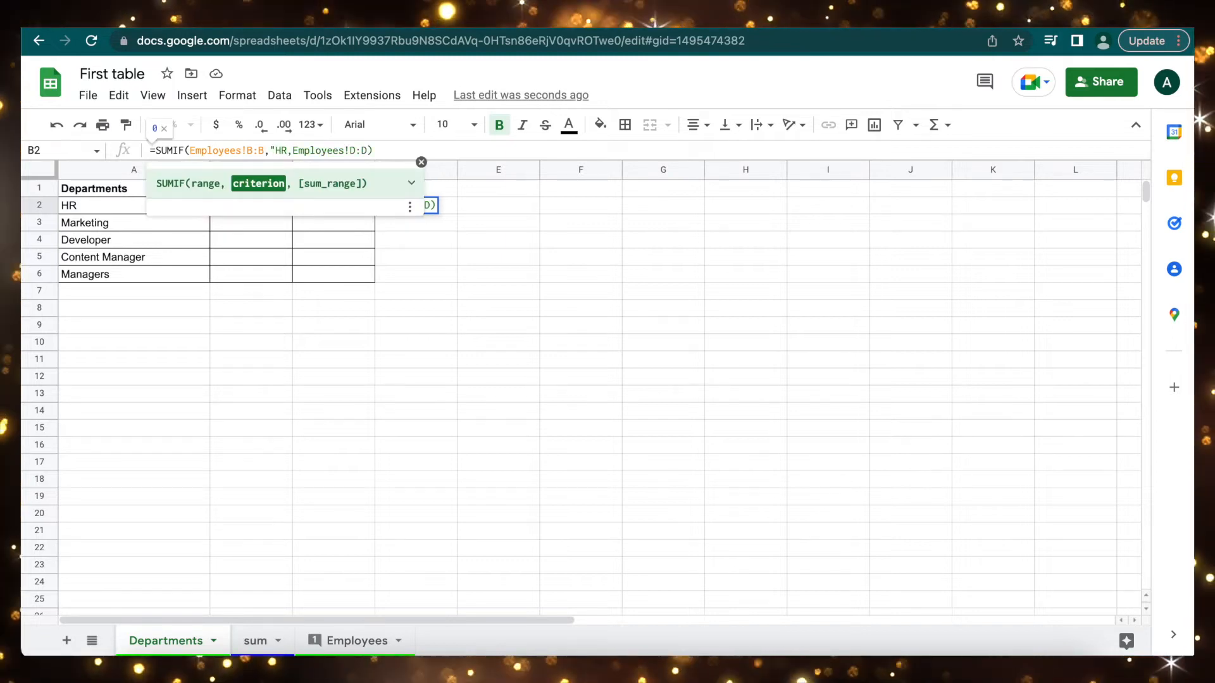
{"action": "type", "text": "\""}
{"action": "key", "text": "BackSpace"}
{"action": "type", "text": ":"}
{"action": "key", "text": "BackSpace"}
{"action": "type", "text": "\""}
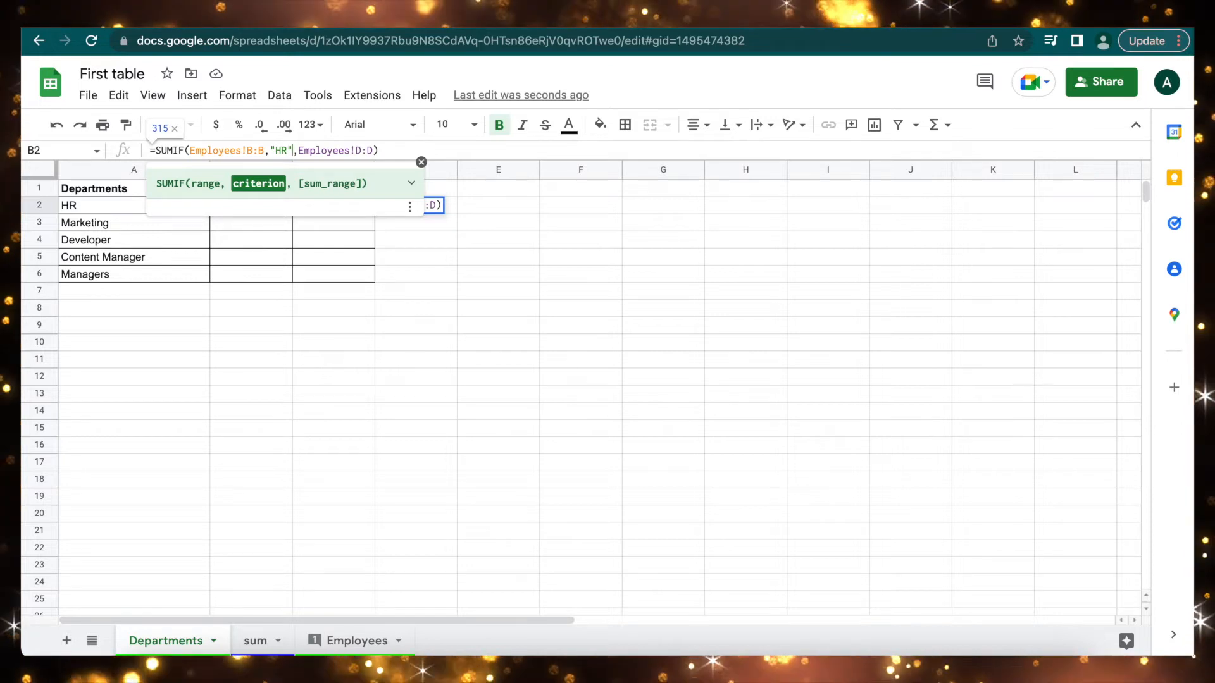
{"action": "key", "text": "Return"}
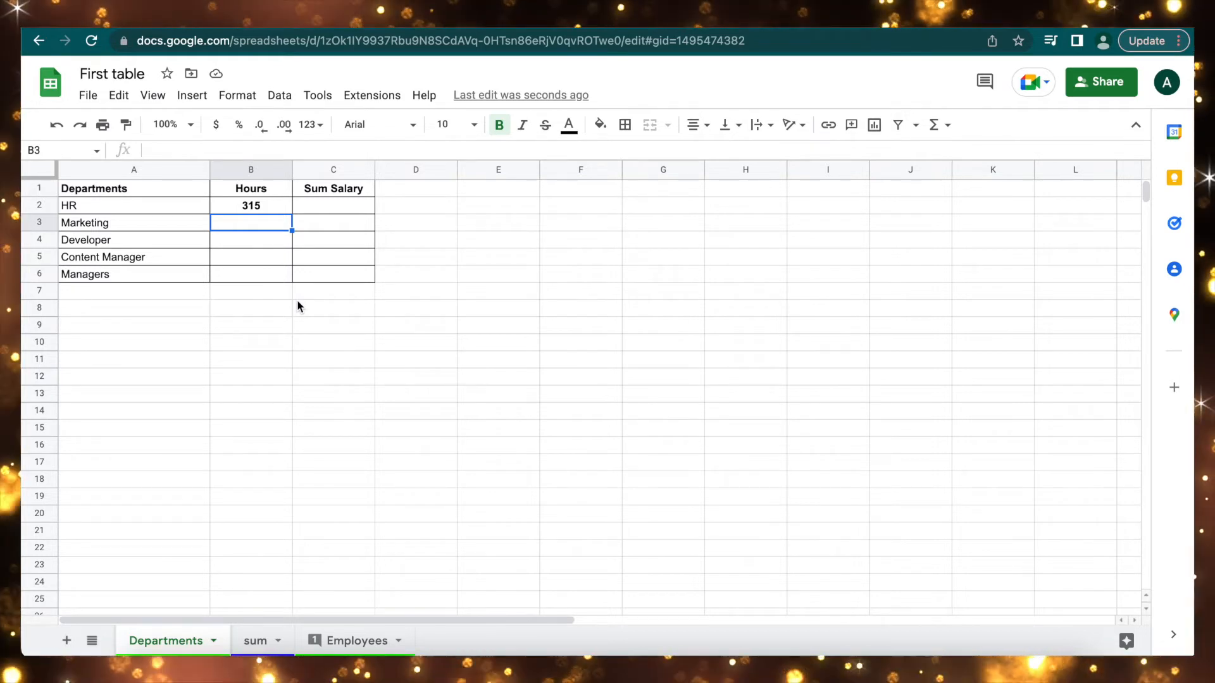
- Fill the SUMIF formula from B2 down the Hours column to B6
{"action": "left_click", "coordinate": [288, 210]}
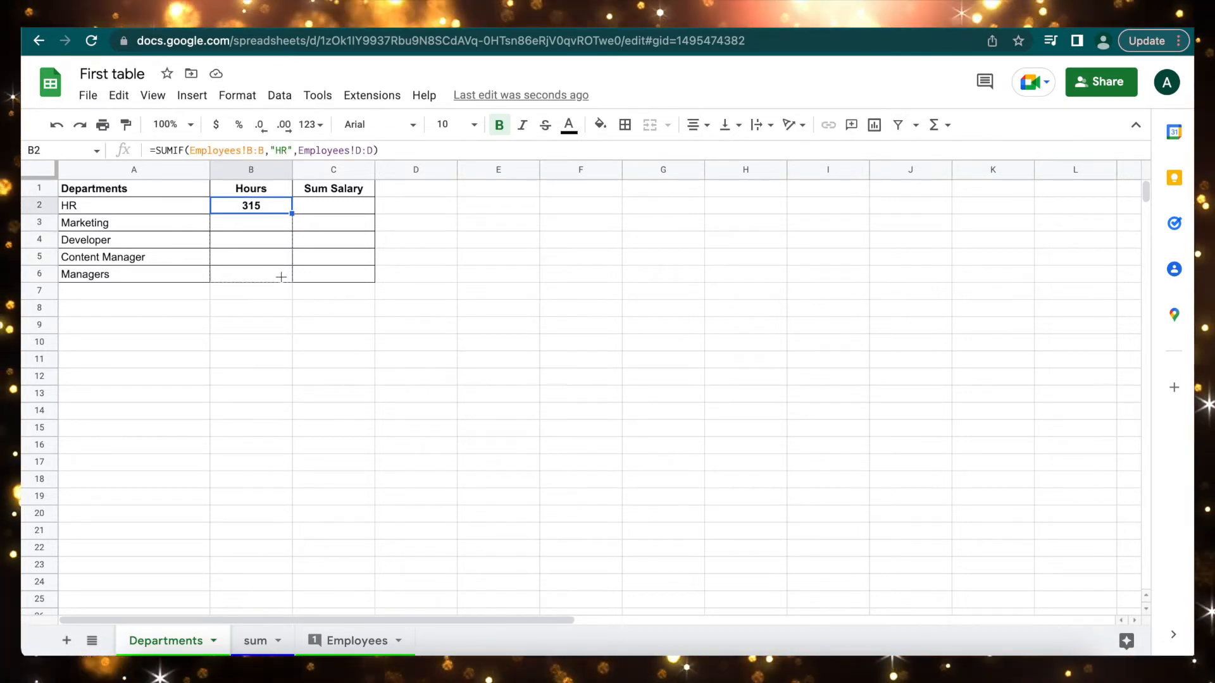
{"action": "left_click_drag", "start_coordinate": [282, 281], "coordinate": [283, 278]}
{"action": "left_click", "coordinate": [258, 208]}
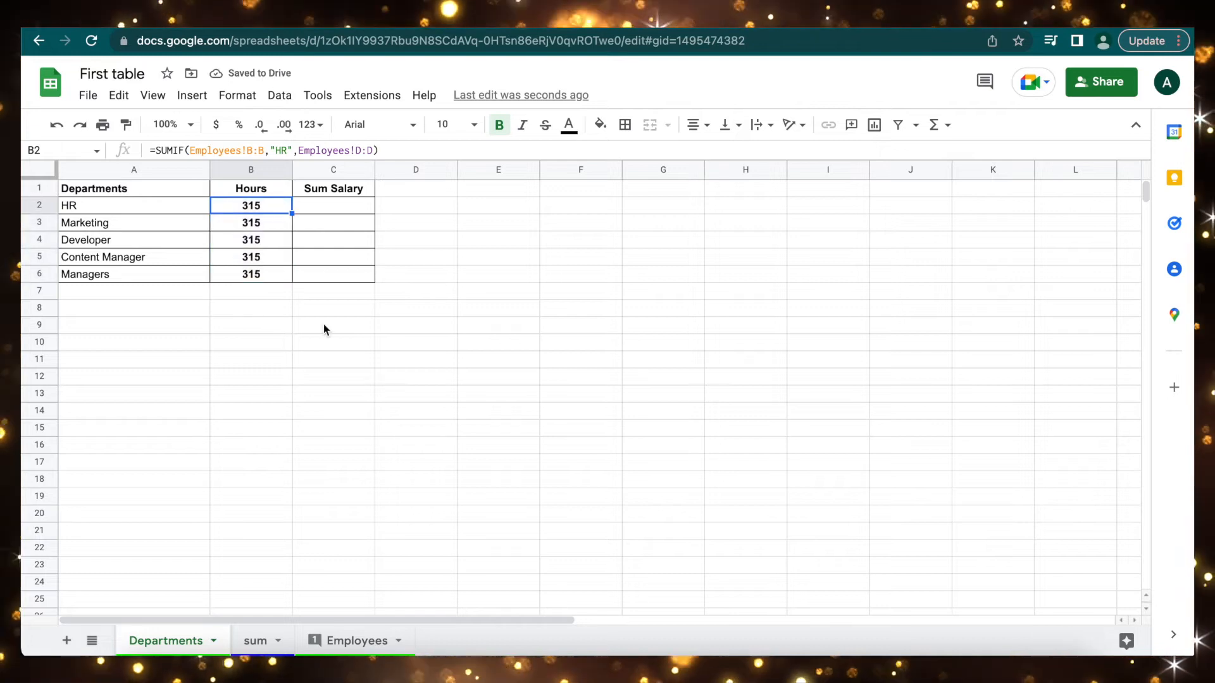
- Replace the HR criterion in the B3 formula with Marketing, copied from cell A3
{"action": "left_click", "coordinate": [264, 227]}
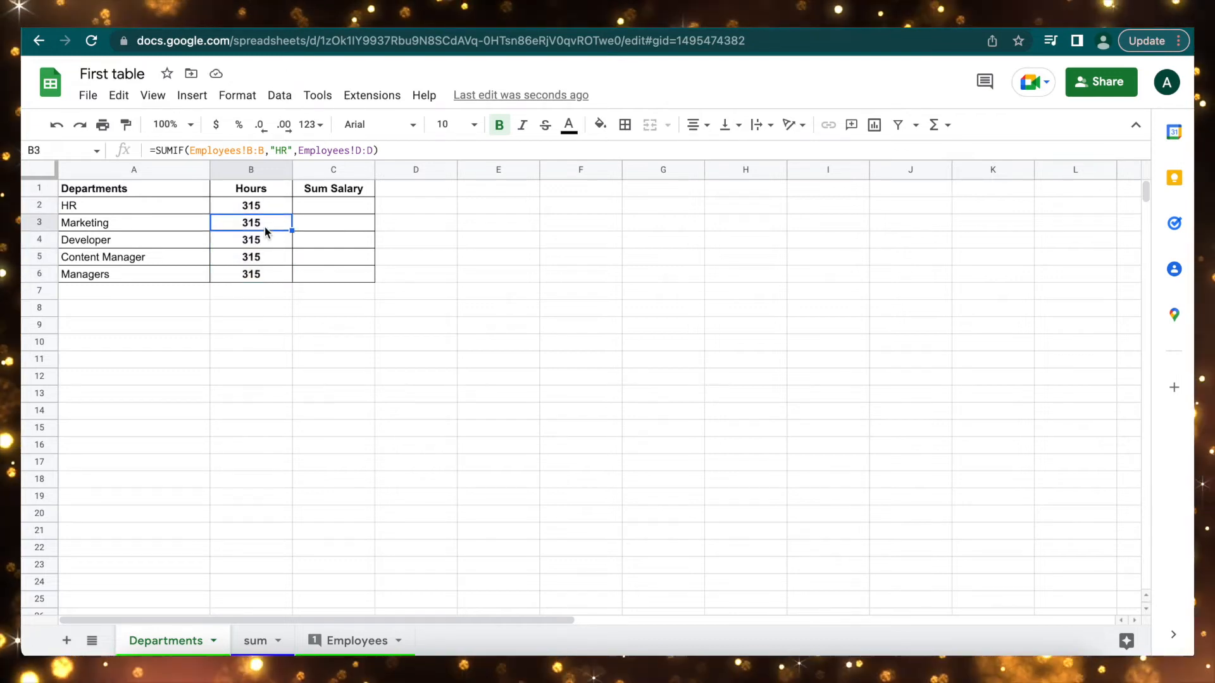
{"action": "left_click", "coordinate": [100, 223]}
{"action": "double_click", "coordinate": [99, 222]}
{"action": "key", "text": "ctrl+c"}
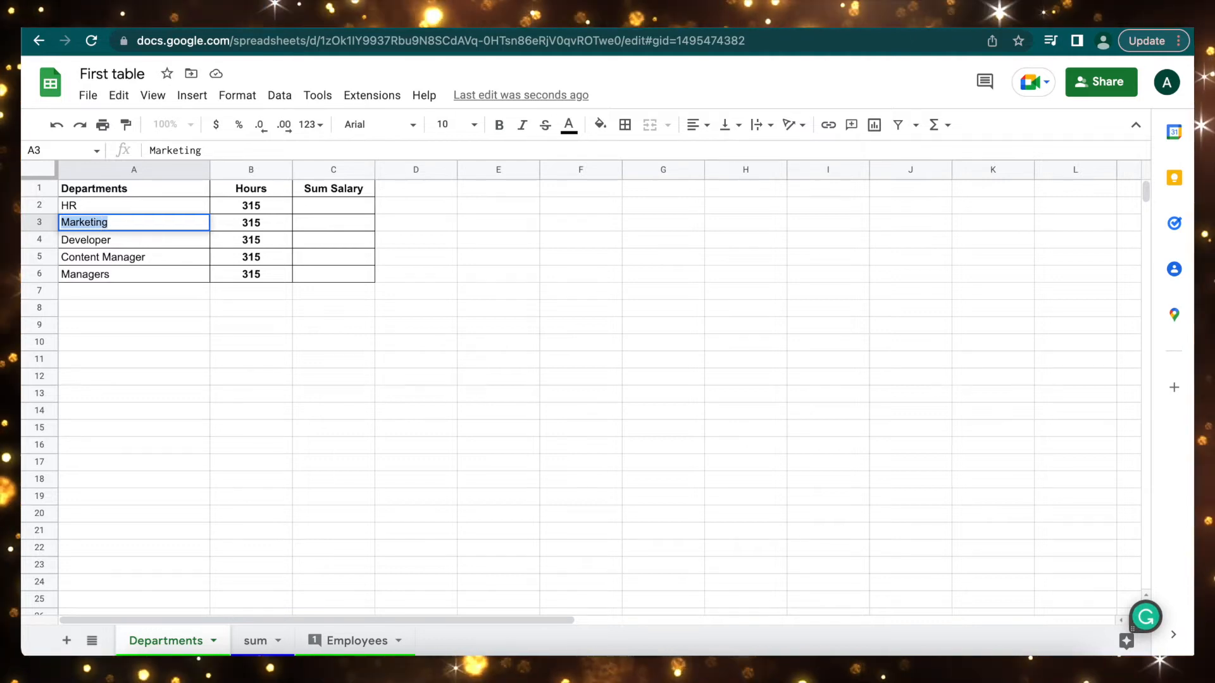
{"action": "left_click", "coordinate": [256, 231]}
{"action": "double_click", "coordinate": [281, 150]}
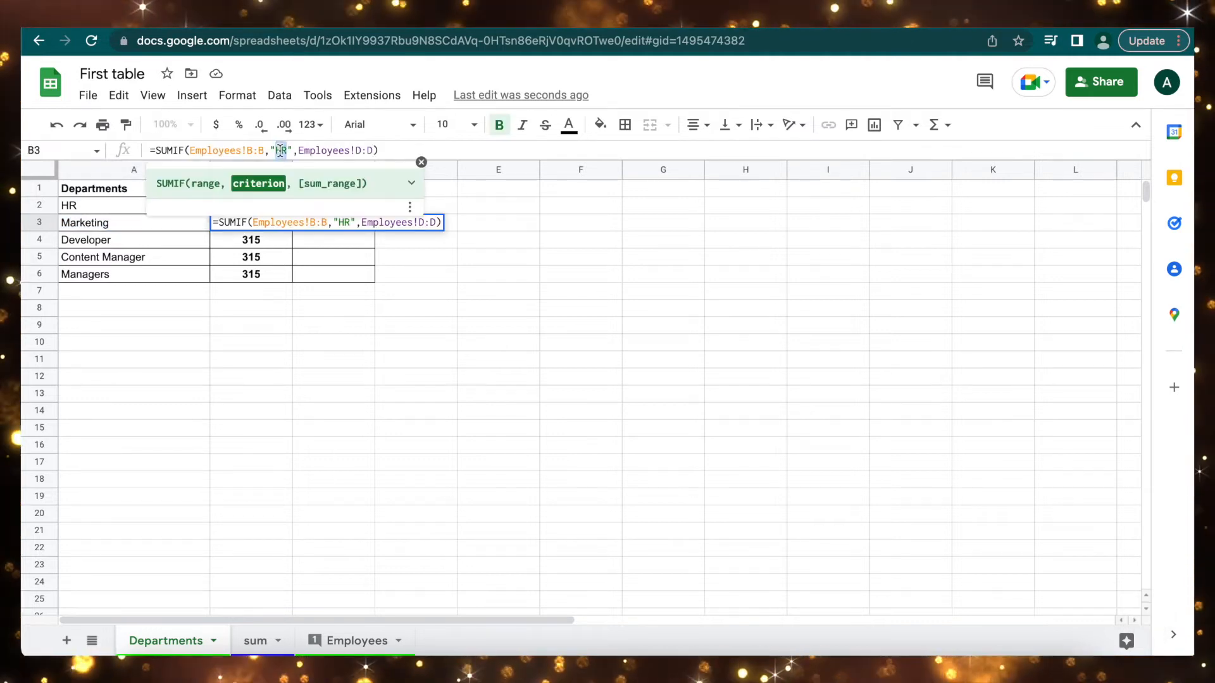
{"action": "key", "text": "ctrl+v"}
{"action": "key", "text": "Return"}
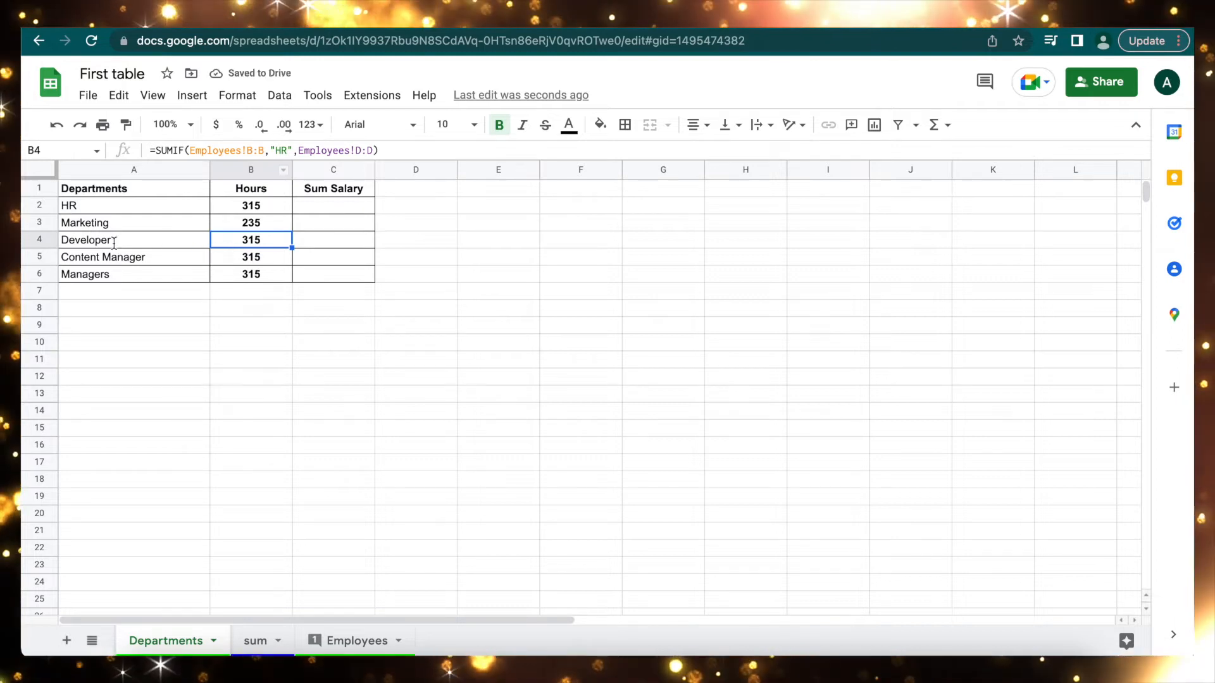
- Replace the HR criterion in the B4 formula with Developer, copied from cell A4
{"action": "left_click", "coordinate": [95, 241]}
{"action": "double_click", "coordinate": [90, 239]}
{"action": "key", "text": "ctrl+c"}
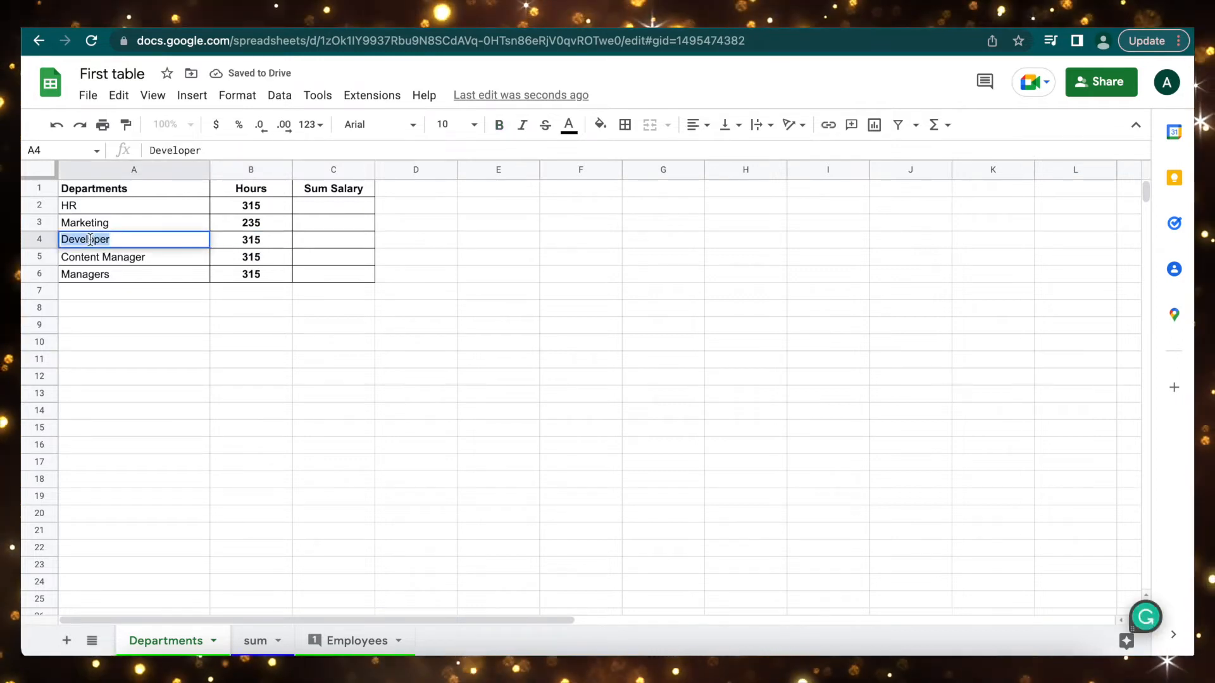
{"action": "left_click", "coordinate": [247, 242]}
{"action": "double_click", "coordinate": [283, 150]}
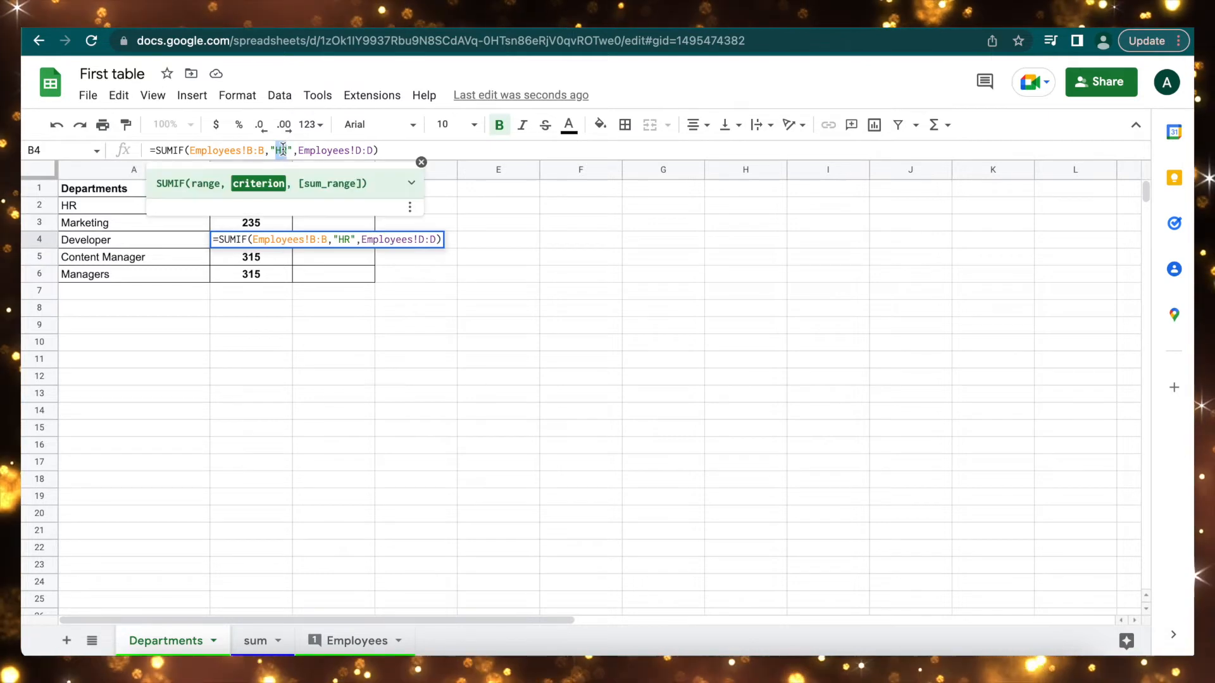
{"action": "key", "text": "ctrl+v"}
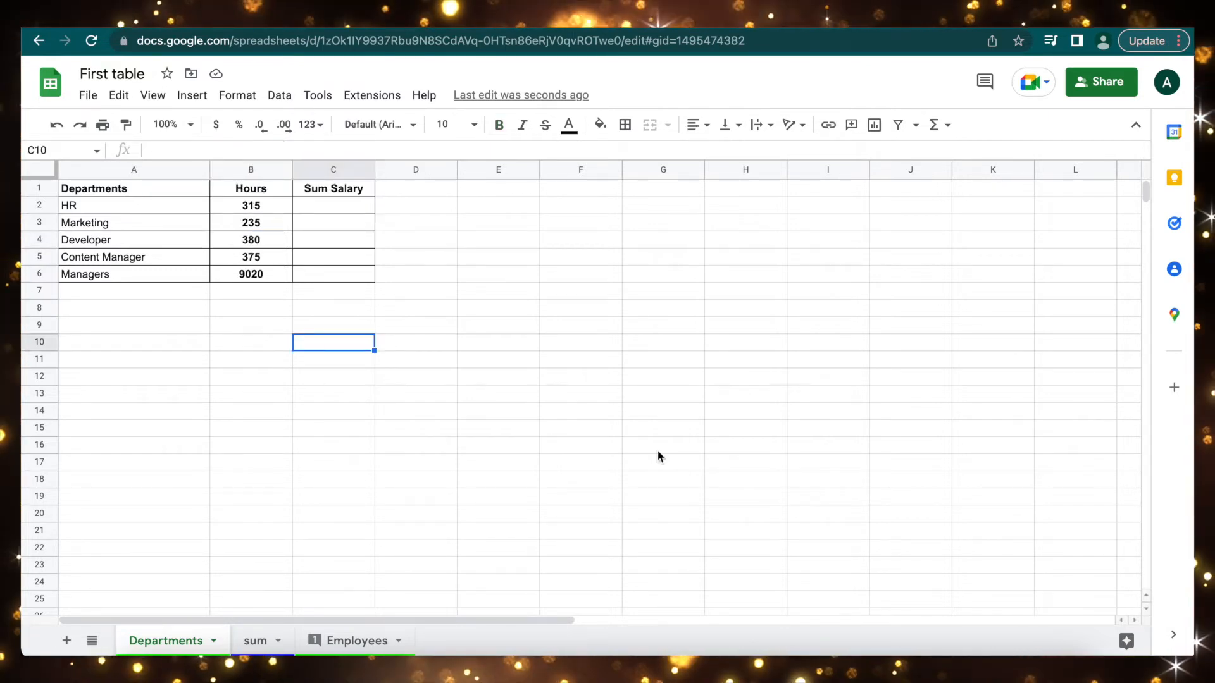
- Try to extend the HR hours formula from B2 across into C2
{"action": "left_click", "coordinate": [273, 208]}
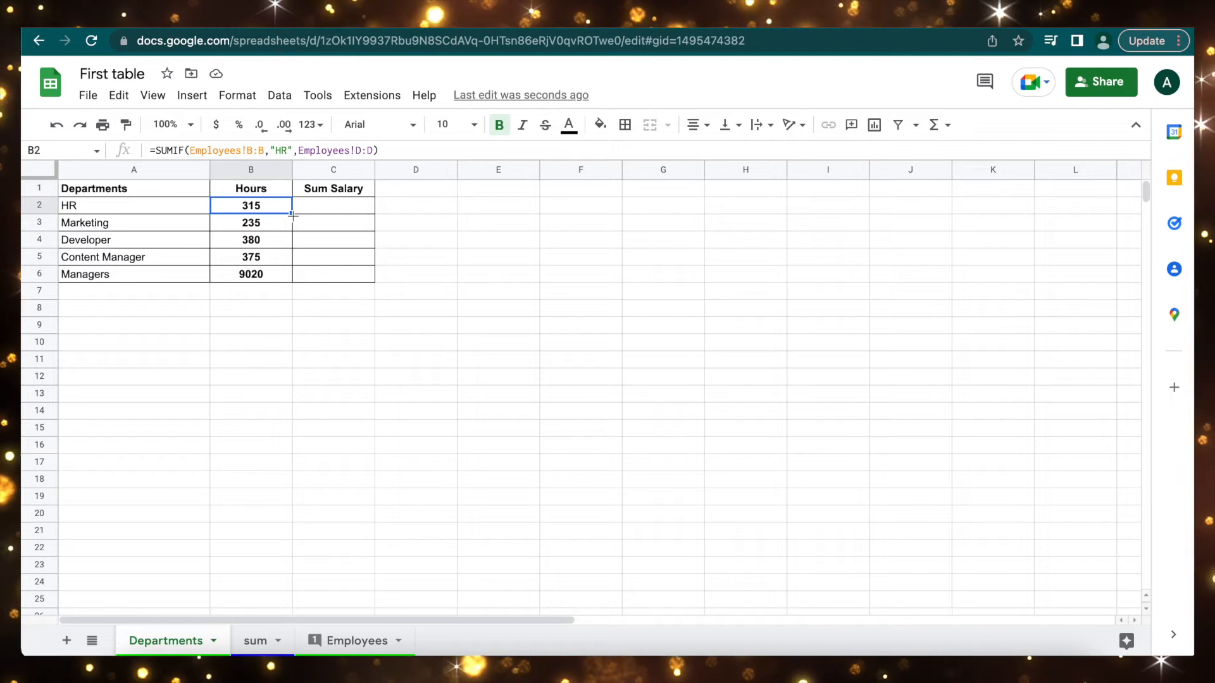
{"action": "left_click_drag", "start_coordinate": [293, 215], "coordinate": [321, 216]}
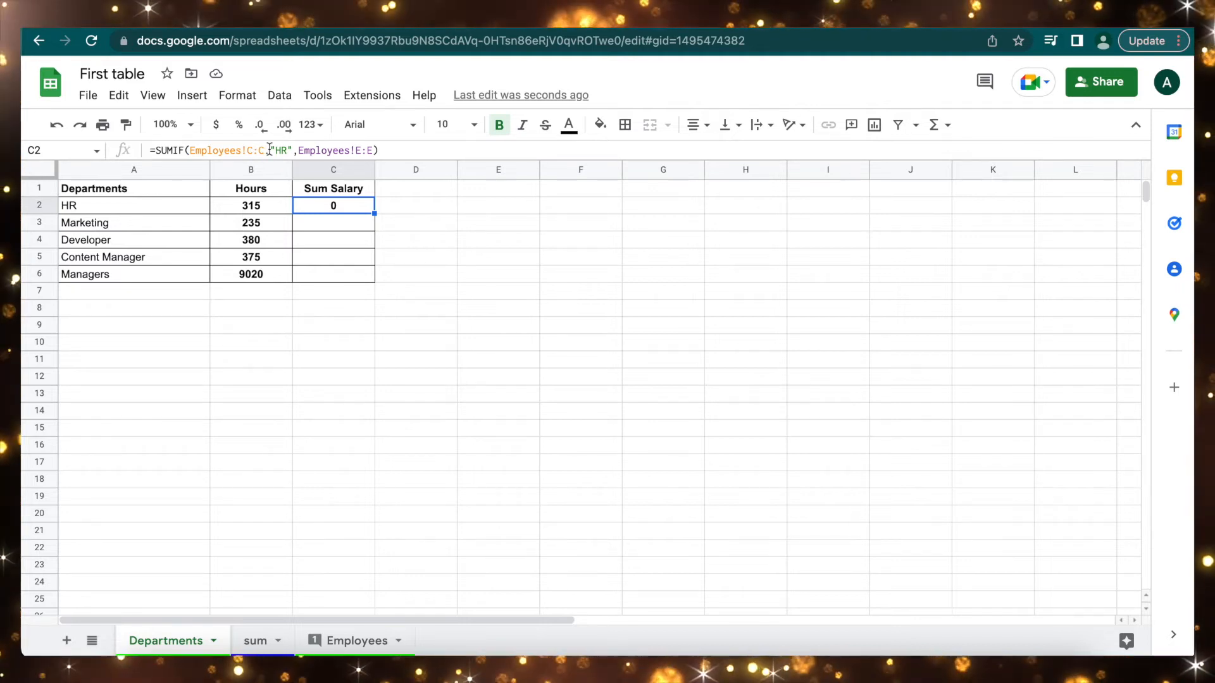
{"action": "key", "text": "Left"}
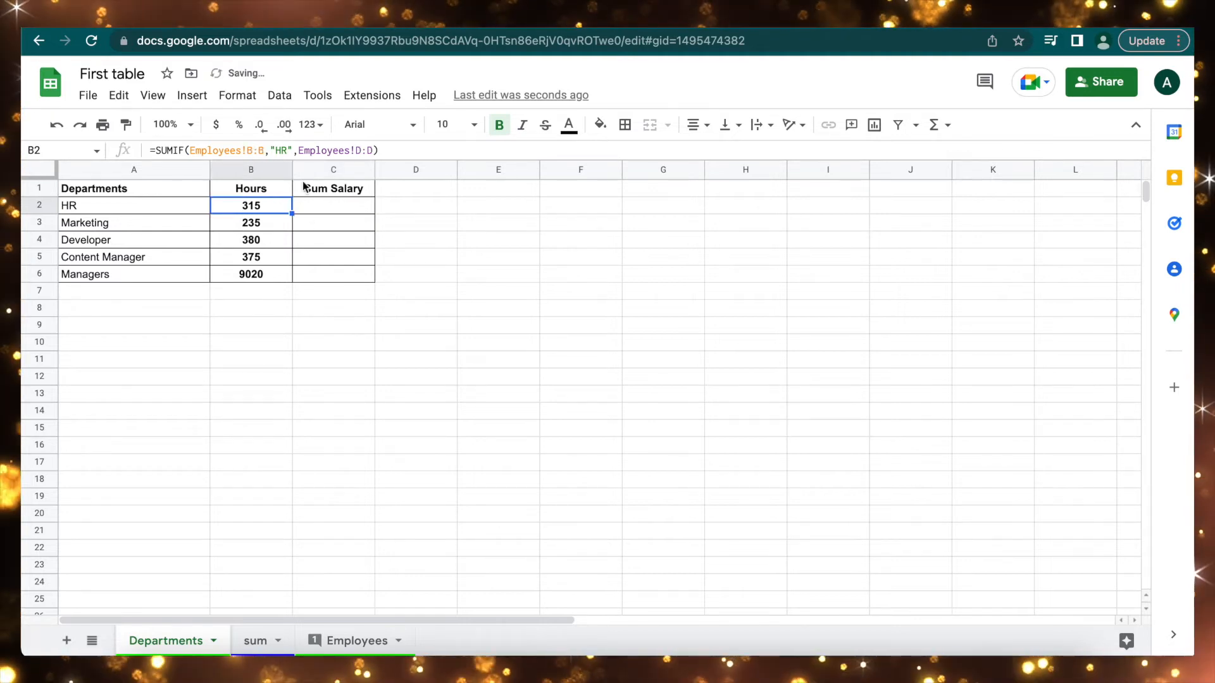
- Copy the formula text =SUMIF(Employees!B:B,"HR",Employees!D:D) from B2 into C2 with its ranges unshifted
{"action": "left_click_drag", "start_coordinate": [386, 150], "coordinate": [109, 150]}
{"action": "key", "text": "ctrl+c"}
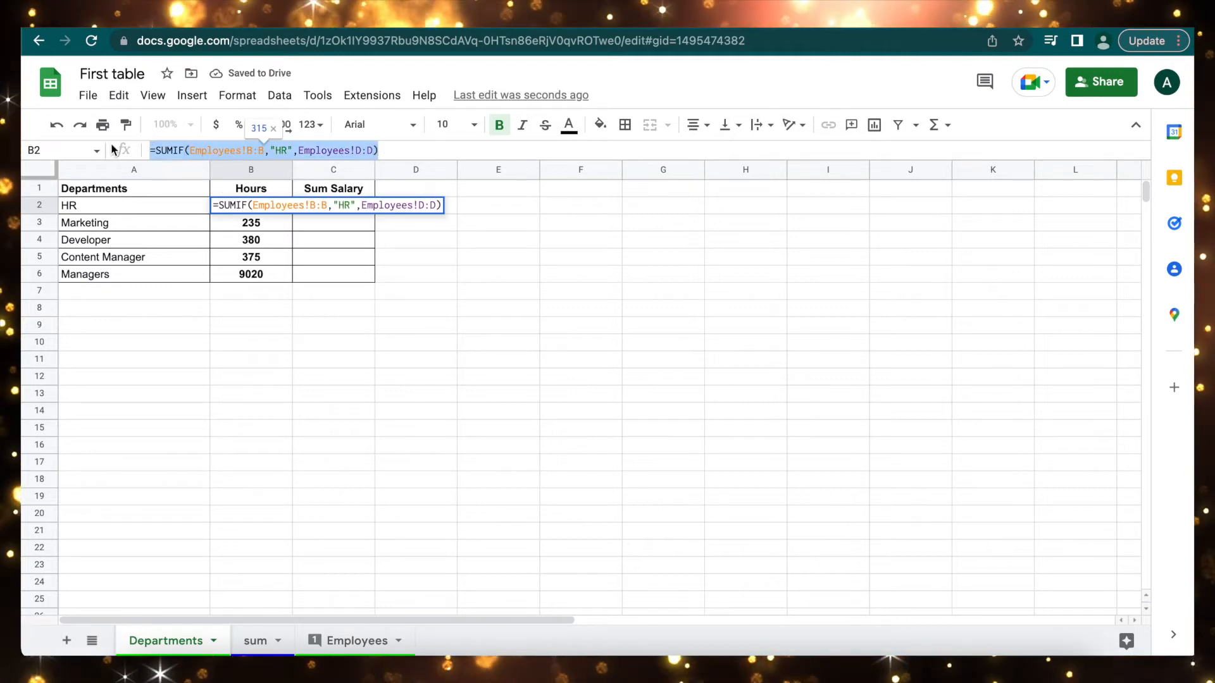
{"action": "key", "text": "Escape"}
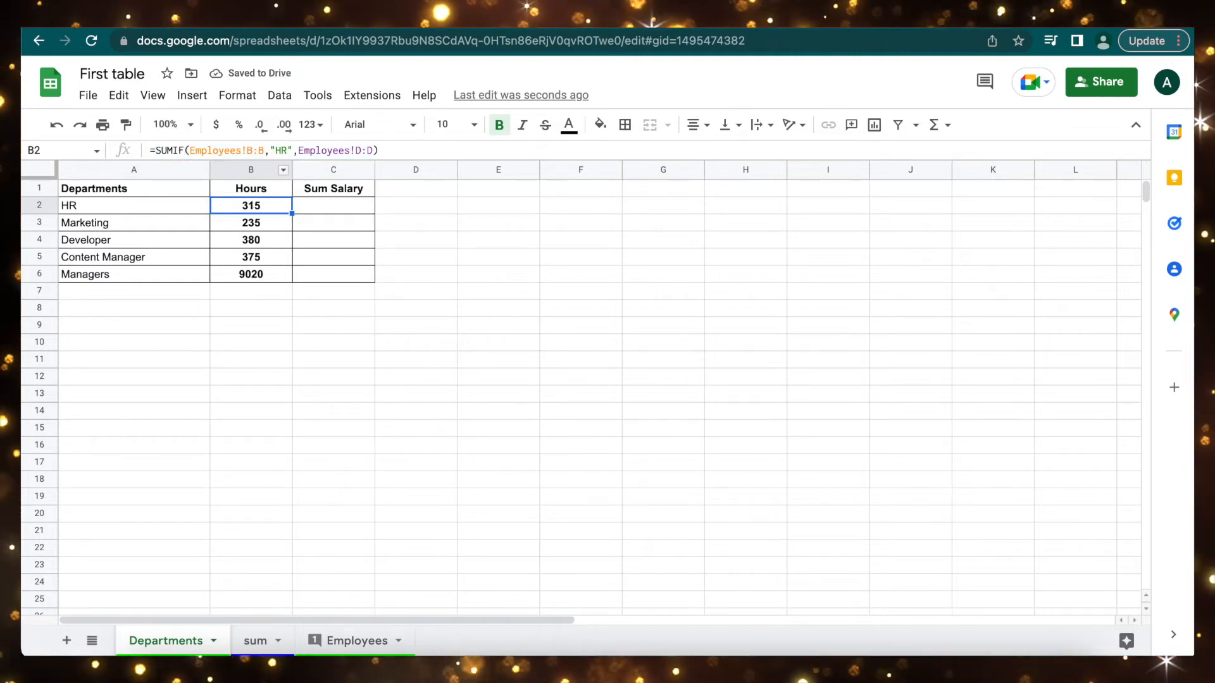
{"action": "left_click", "coordinate": [324, 209]}
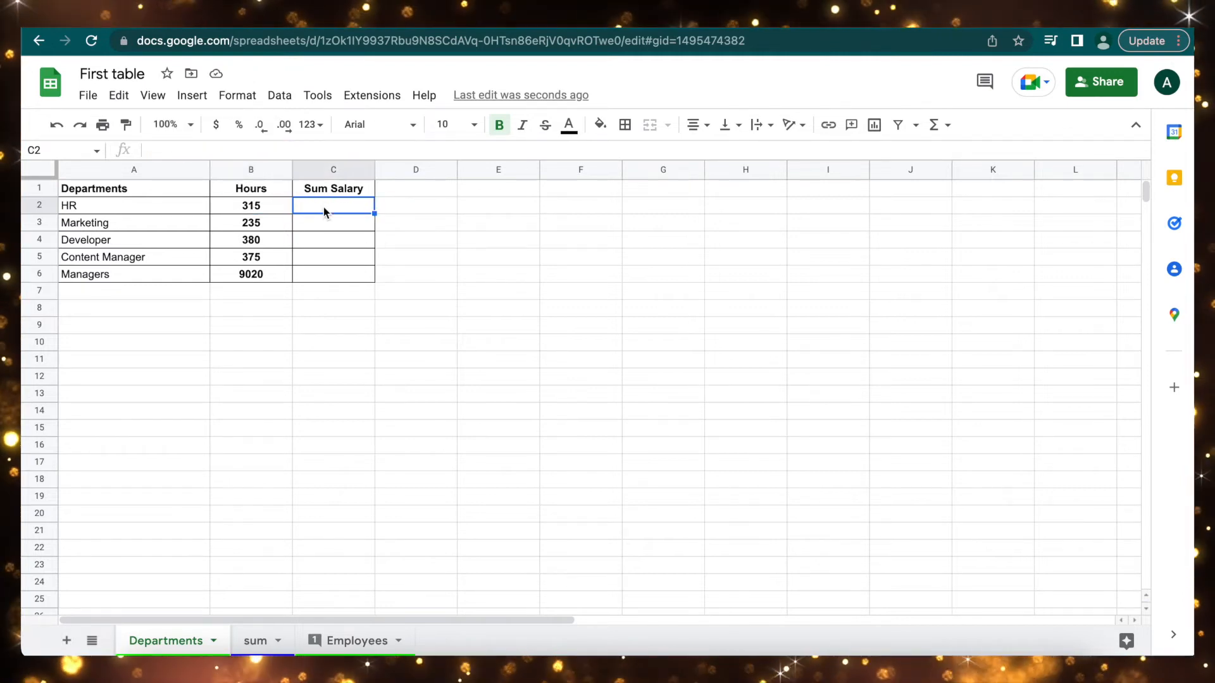
{"action": "left_click", "coordinate": [277, 149]}
{"action": "key", "text": "ctrl+v"}
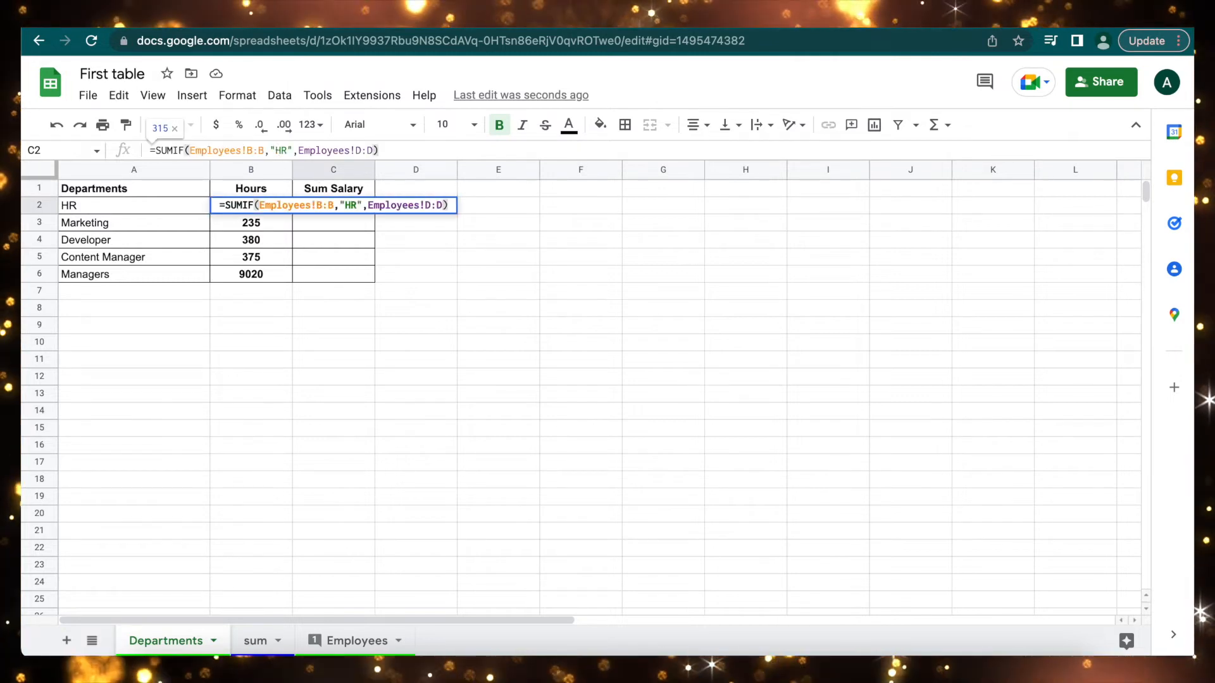
{"action": "key", "text": "Return"}
{"action": "left_click", "coordinate": [359, 208]}
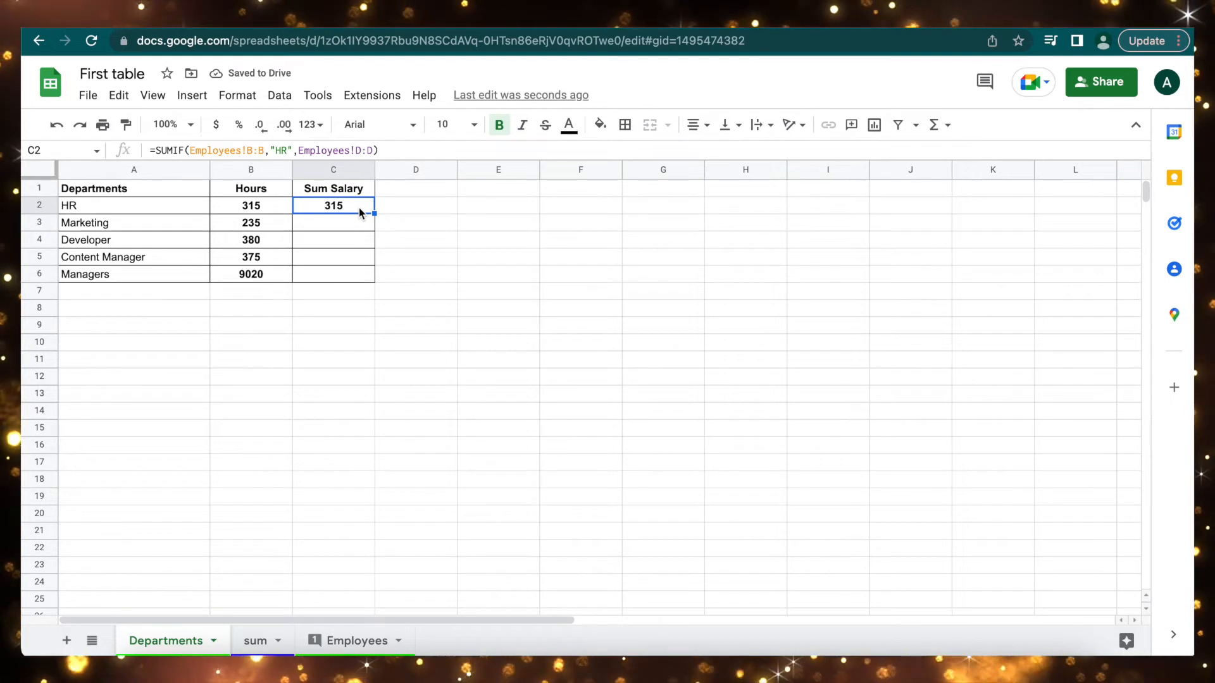
- Change the sum range of the C2 formula to the Salary week 1 column, Employees!F:F, and fill it down to C6
{"action": "left_click", "coordinate": [345, 640]}
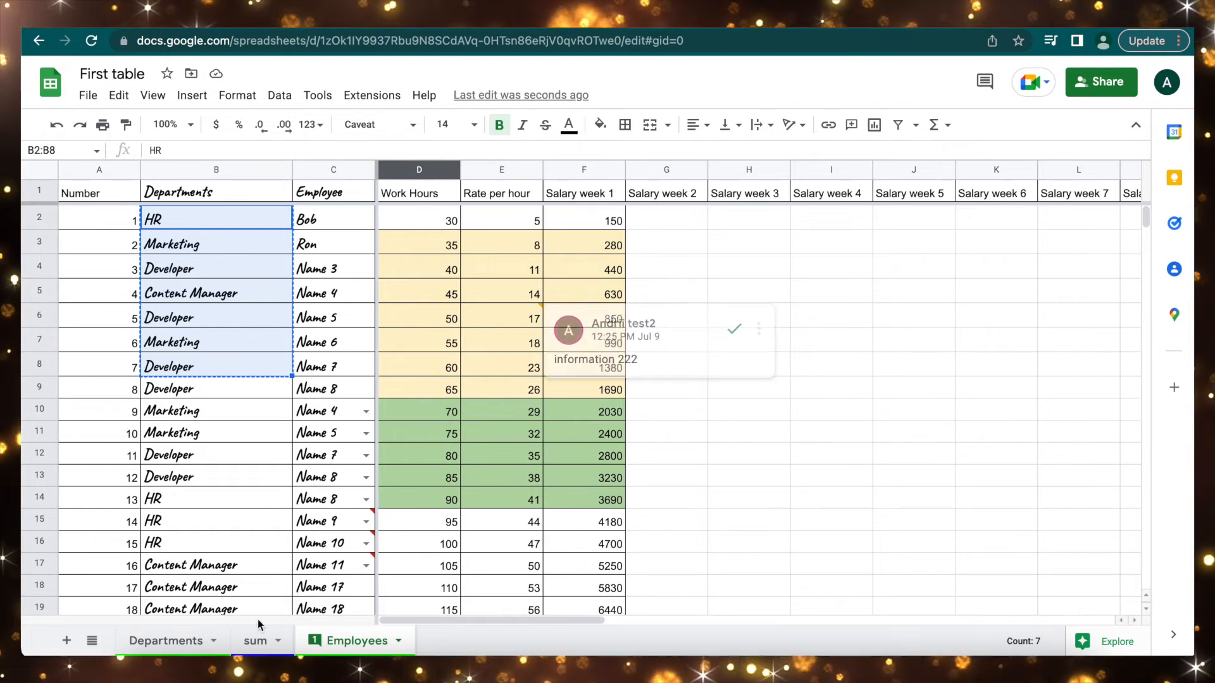
{"action": "left_click", "coordinate": [190, 645]}
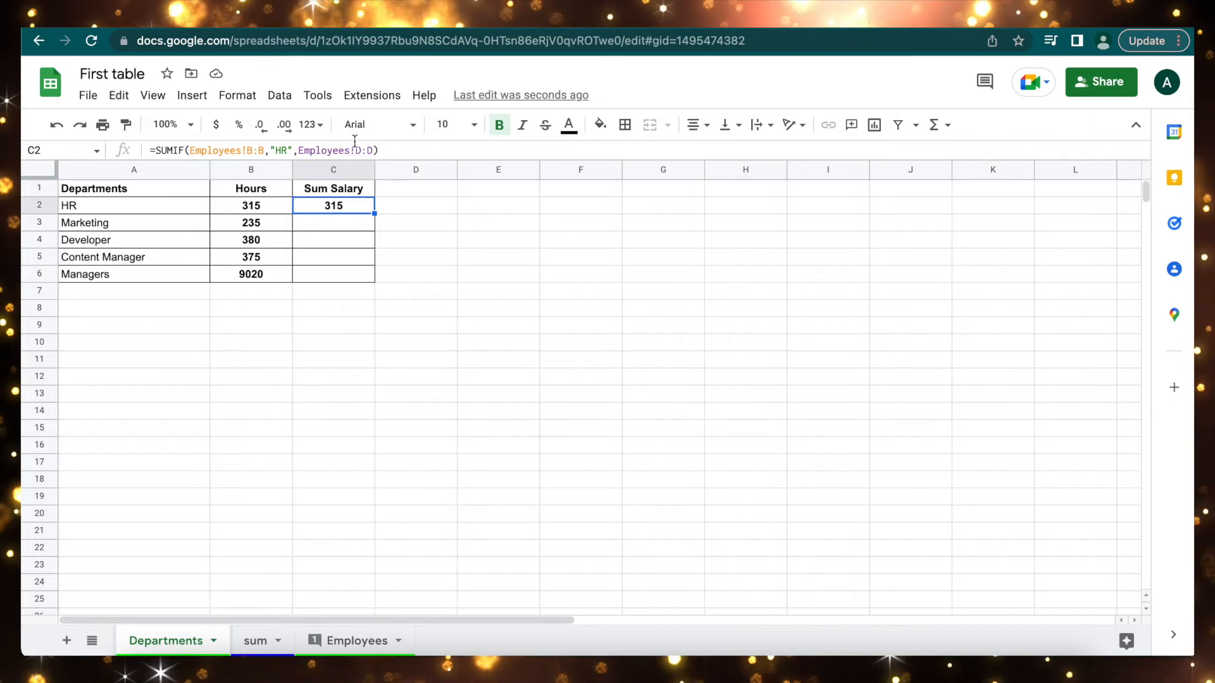
{"action": "left_click", "coordinate": [333, 641]}
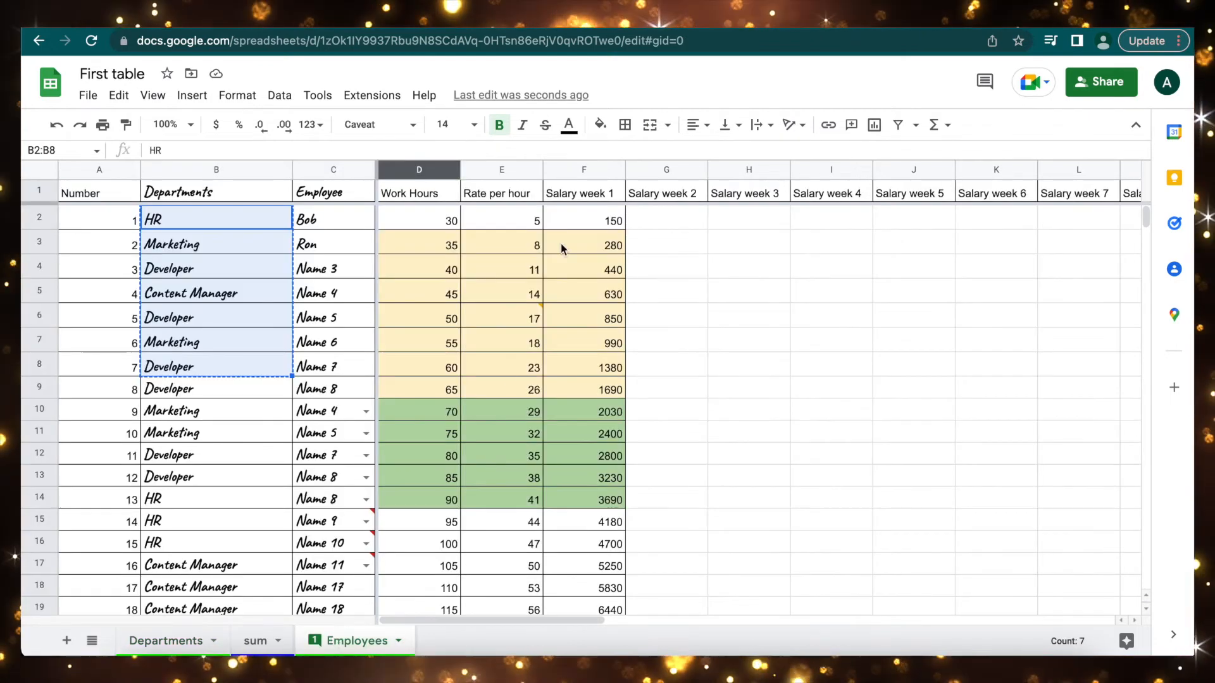
{"action": "left_click", "coordinate": [189, 642]}
{"action": "left_click", "coordinate": [358, 149]}
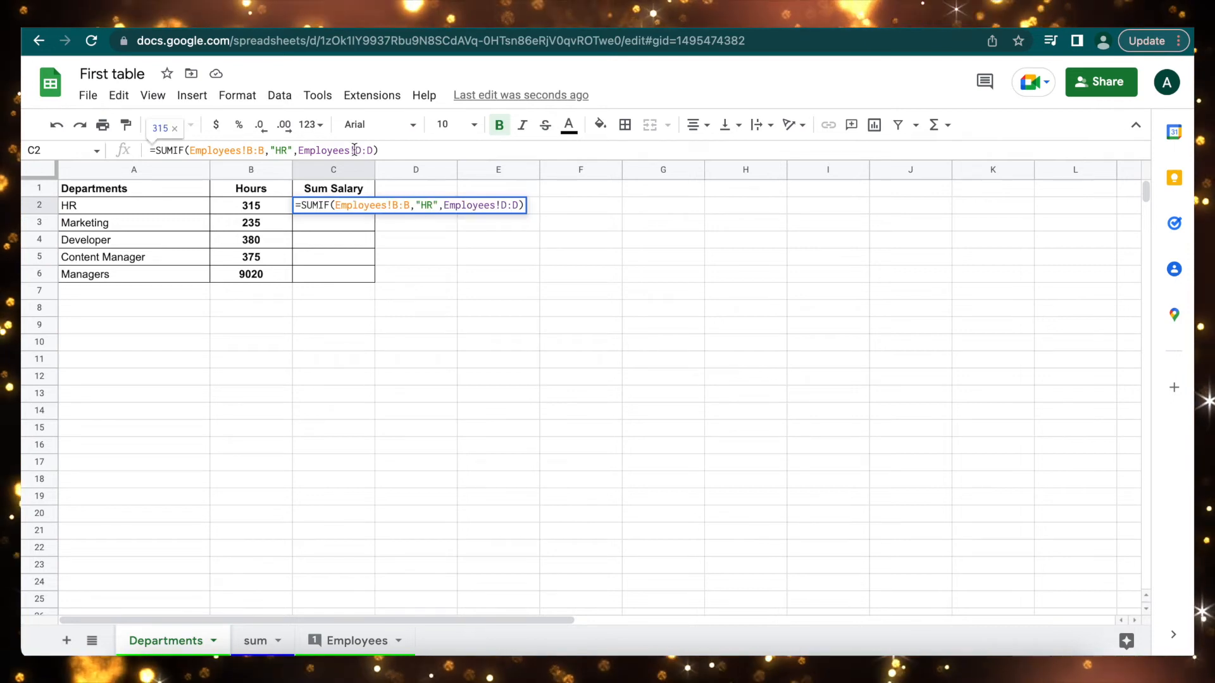
{"action": "type", "text": "F"}
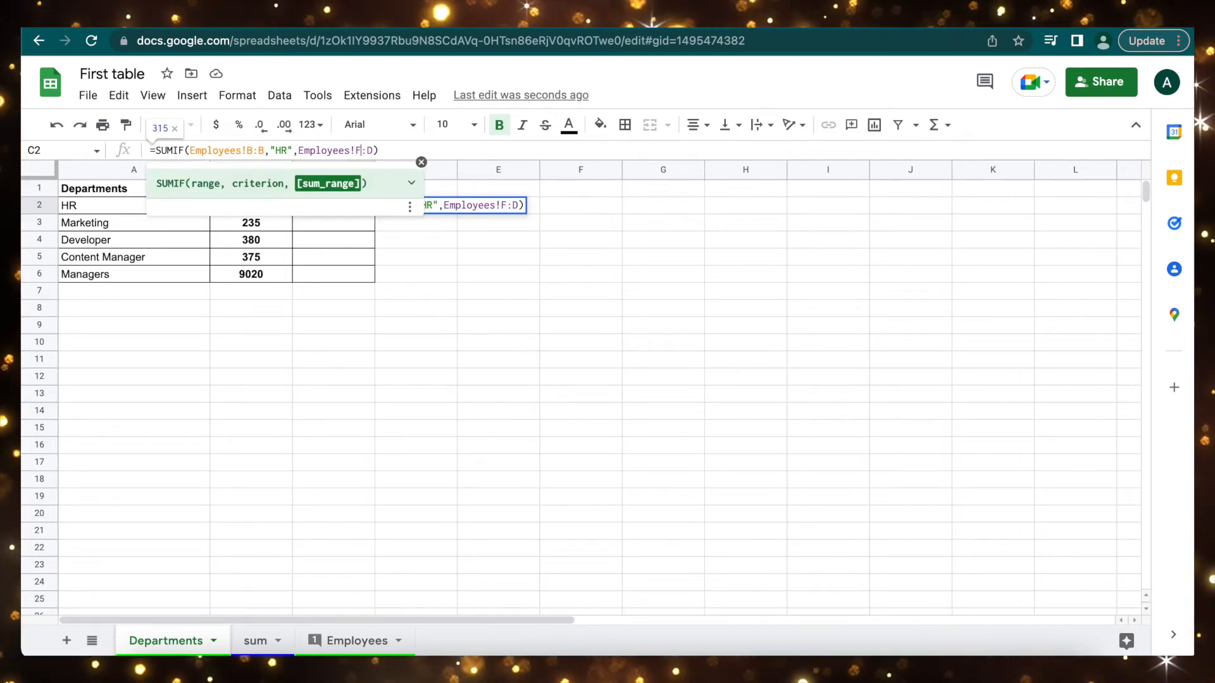
{"action": "left_click_drag", "start_coordinate": [367, 151], "coordinate": [374, 150]}
{"action": "type", "text": "F"}
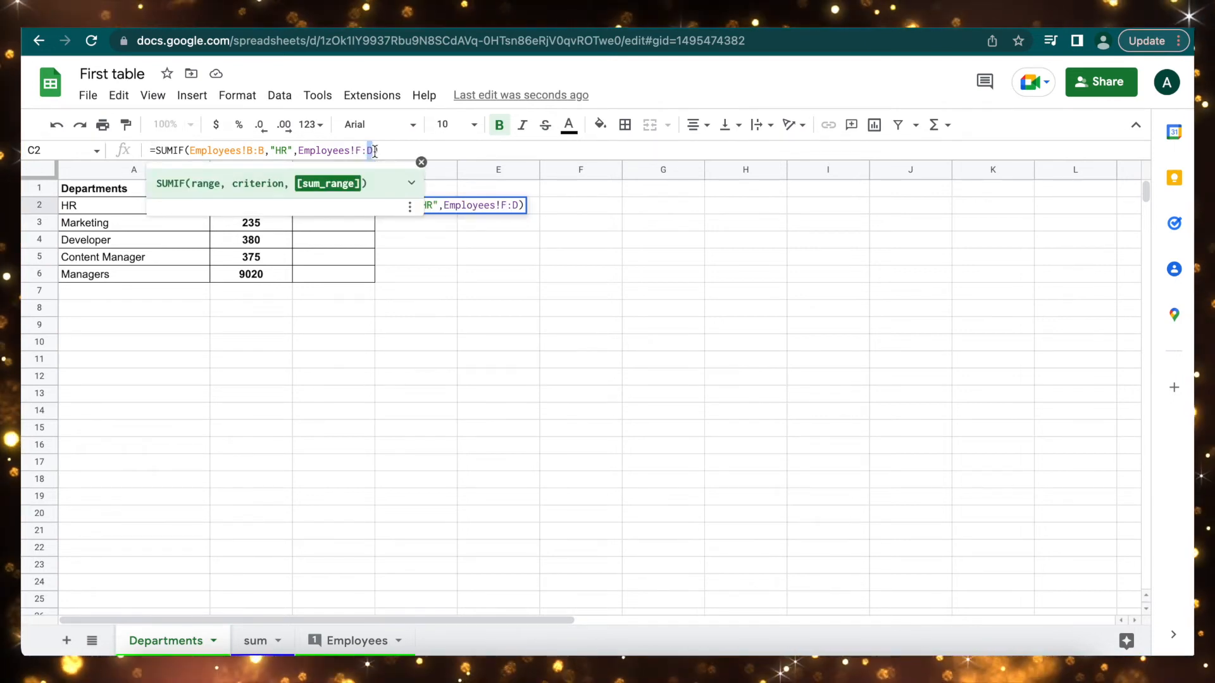
{"action": "key", "text": "Return"}
{"action": "left_click", "coordinate": [342, 207]}
{"action": "left_click_drag", "start_coordinate": [375, 214], "coordinate": [369, 282]}
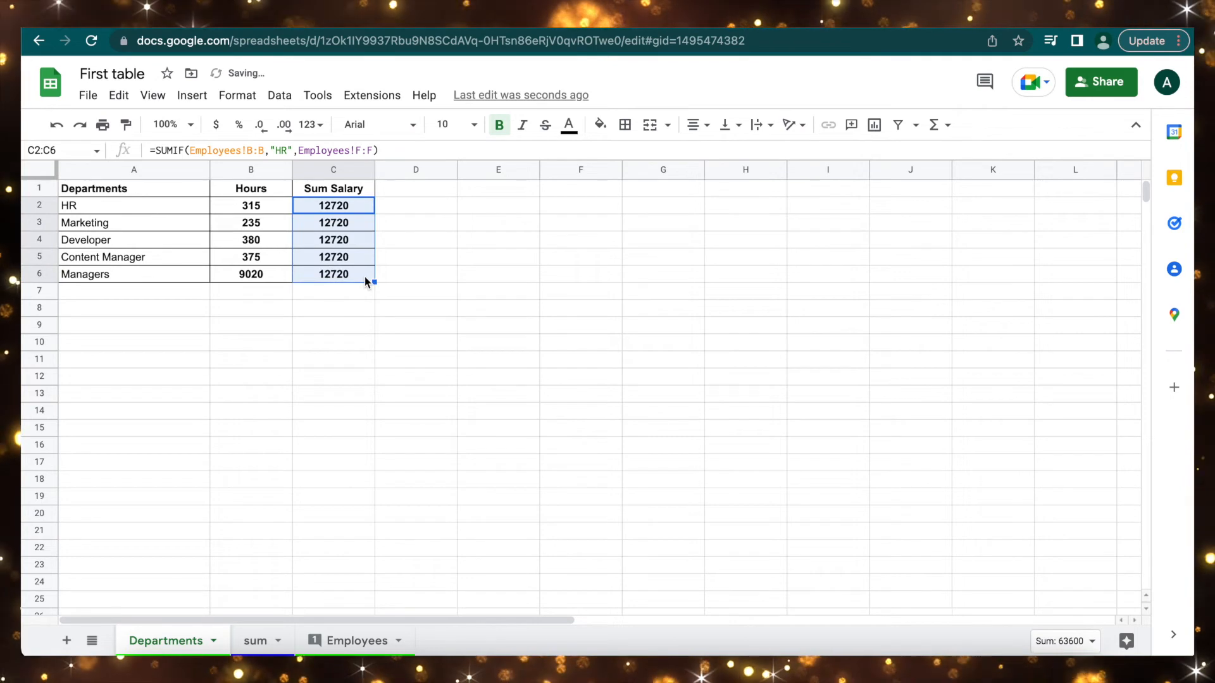
- Replace the HR criterion in the C3 Sum Salary formula with Marketing
{"action": "left_click", "coordinate": [266, 227]}
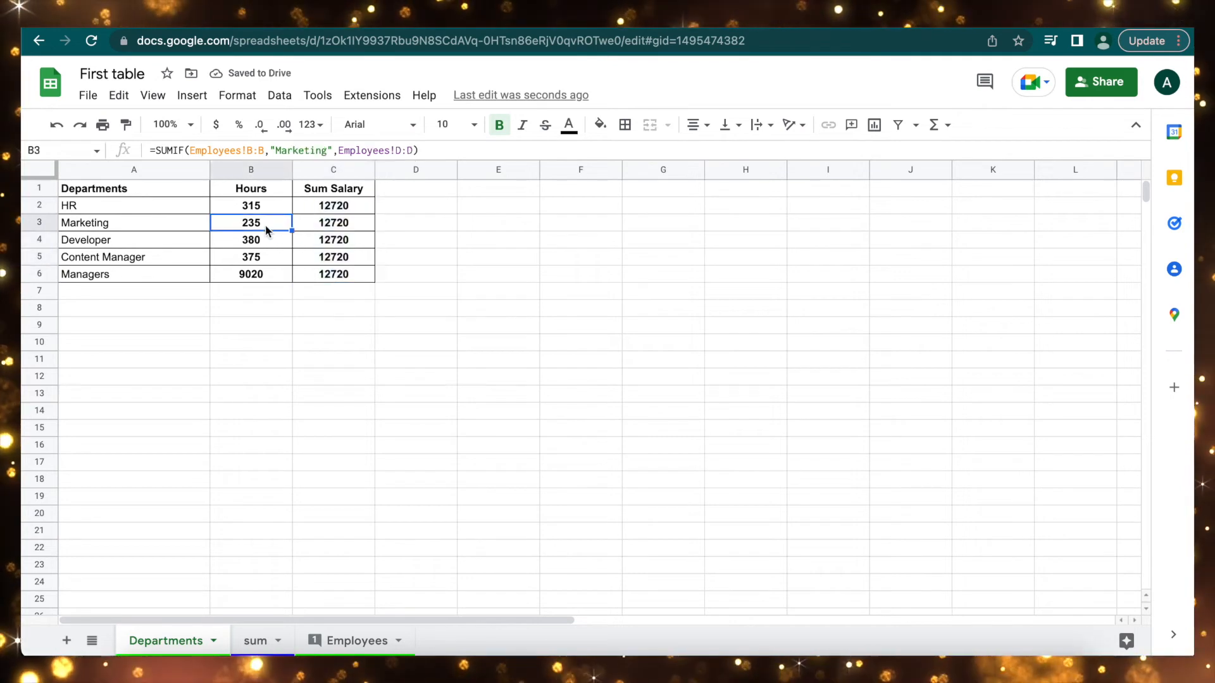
{"action": "double_click", "coordinate": [301, 151]}
{"action": "key", "text": "Escape"}
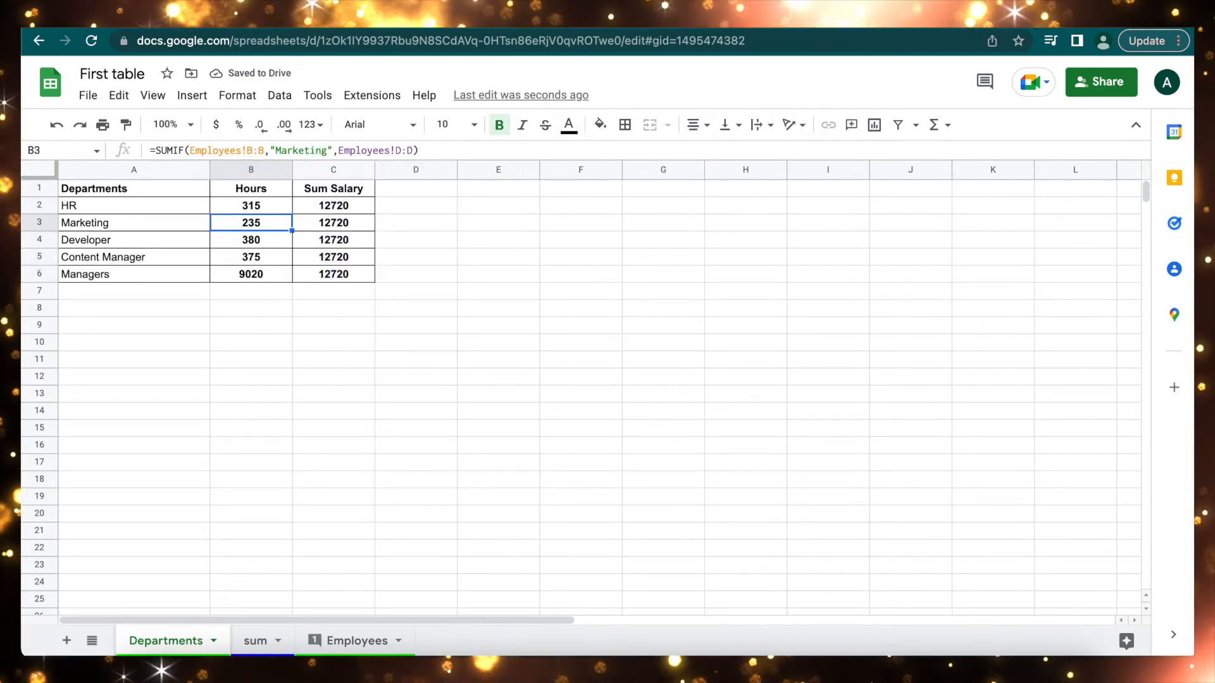
{"action": "left_click", "coordinate": [343, 226]}
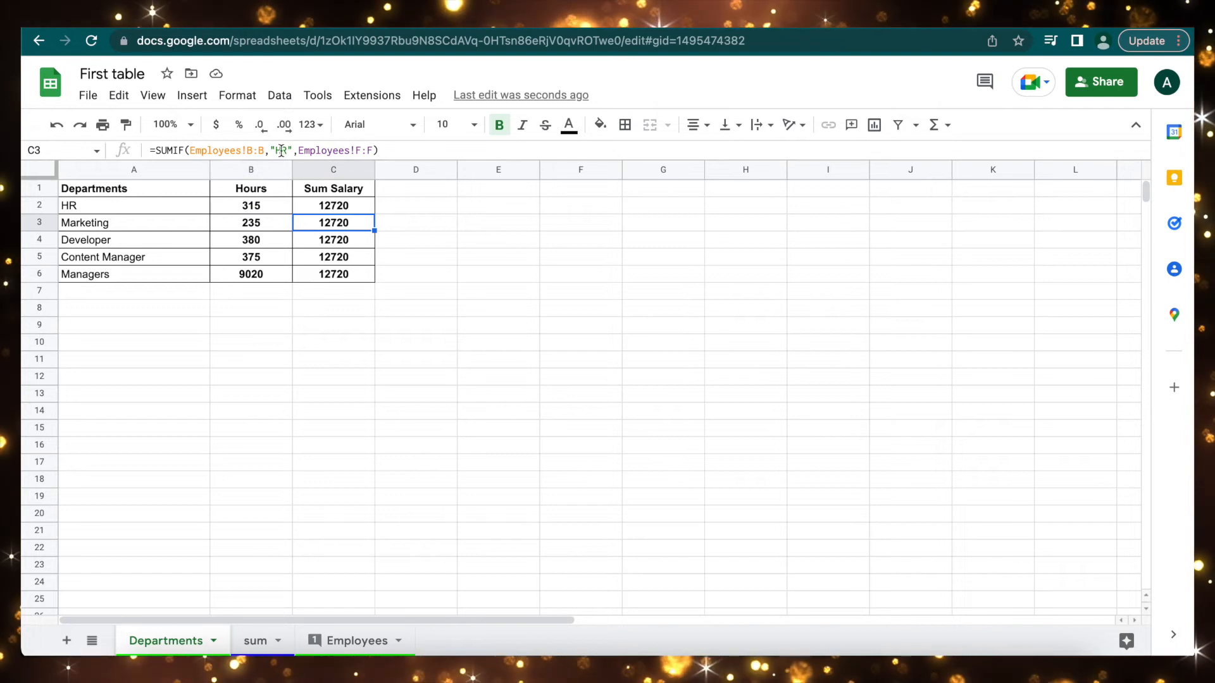
{"action": "double_click", "coordinate": [280, 151]}
{"action": "type", "text": "Marketing"}
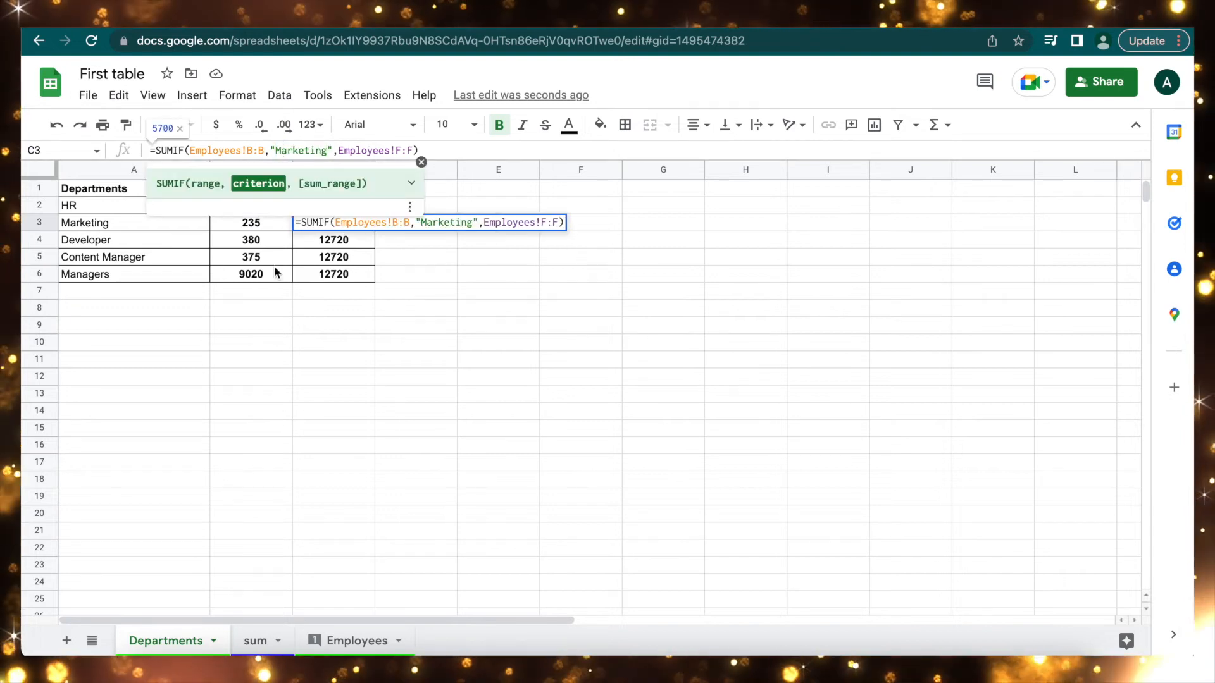
{"action": "key", "text": "Return"}
{"action": "left_click", "coordinate": [337, 361]}
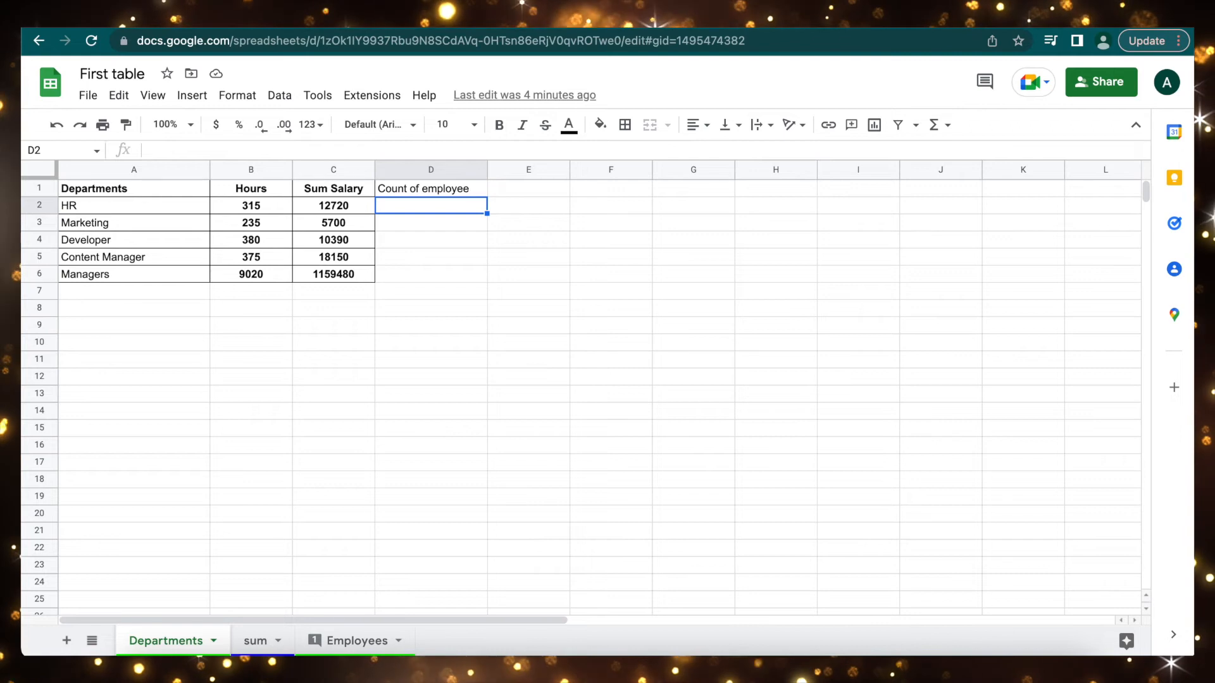
- Start a COUNTIF formula in D2 and copy the range reference Employees!B:B from the C2 formula
{"action": "type", "text": "=countif(B"}
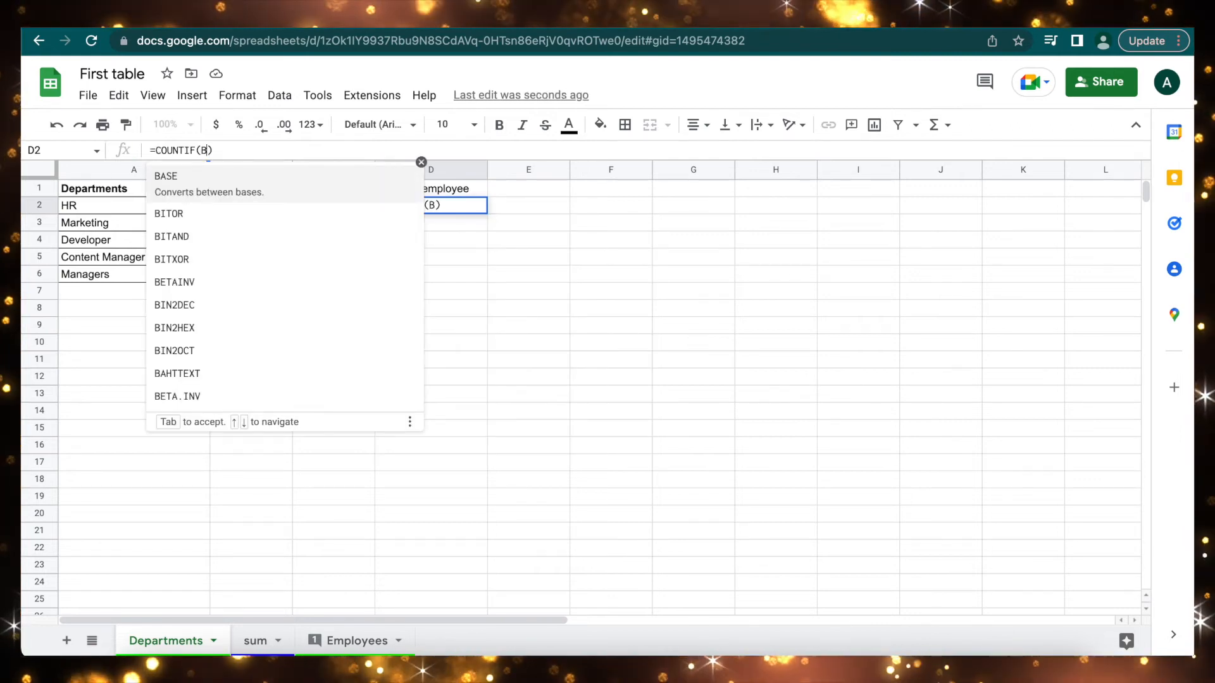
{"action": "key", "text": "BackSpace"}
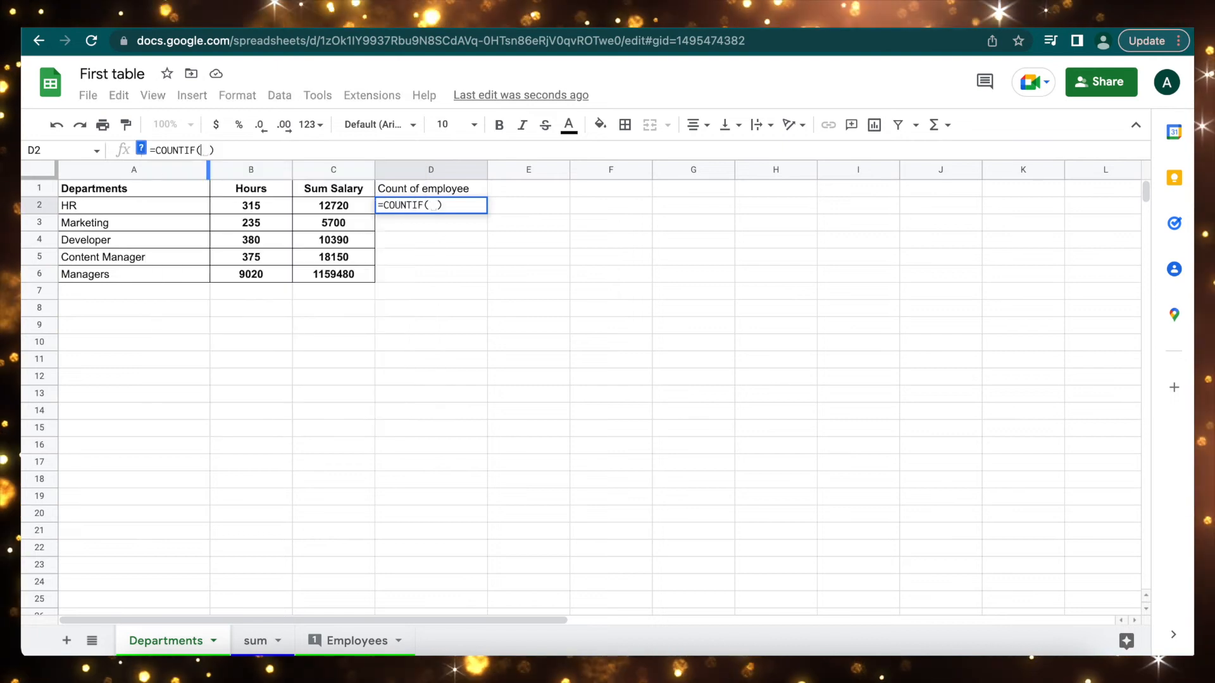
{"action": "key", "text": "Return"}
{"action": "left_click", "coordinate": [328, 209]}
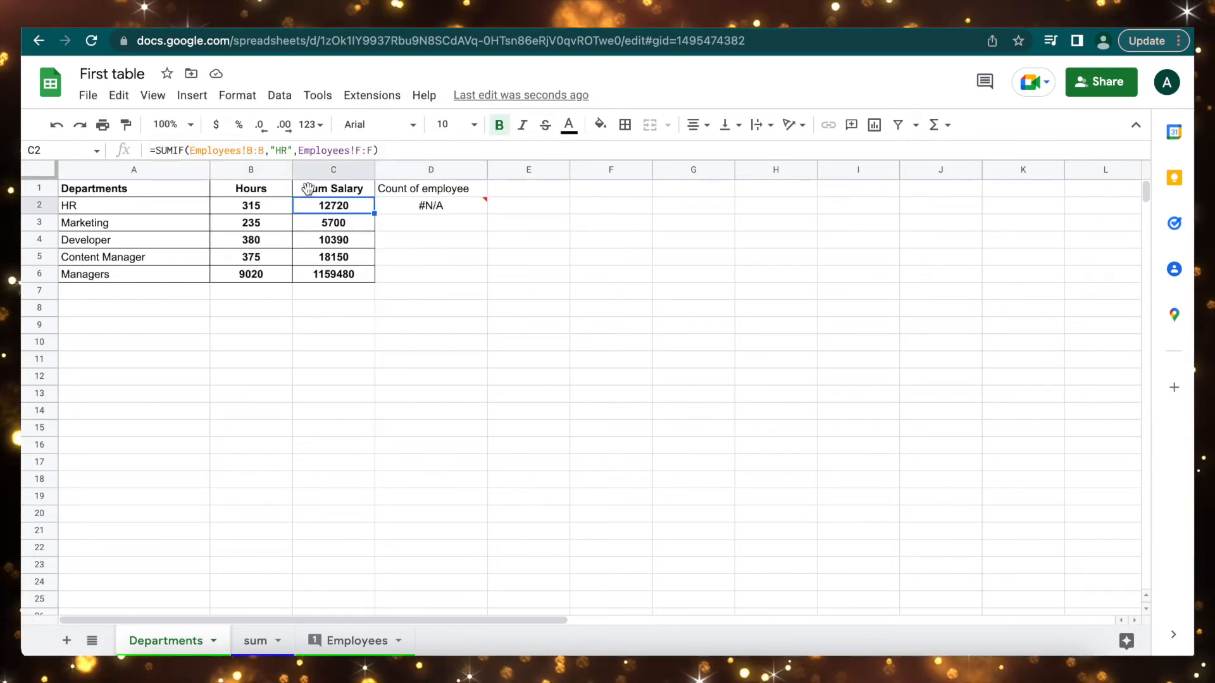
{"action": "left_click_drag", "start_coordinate": [190, 150], "coordinate": [265, 151]}
{"action": "key", "text": "ctrl+c"}
{"action": "key", "text": "Escape"}
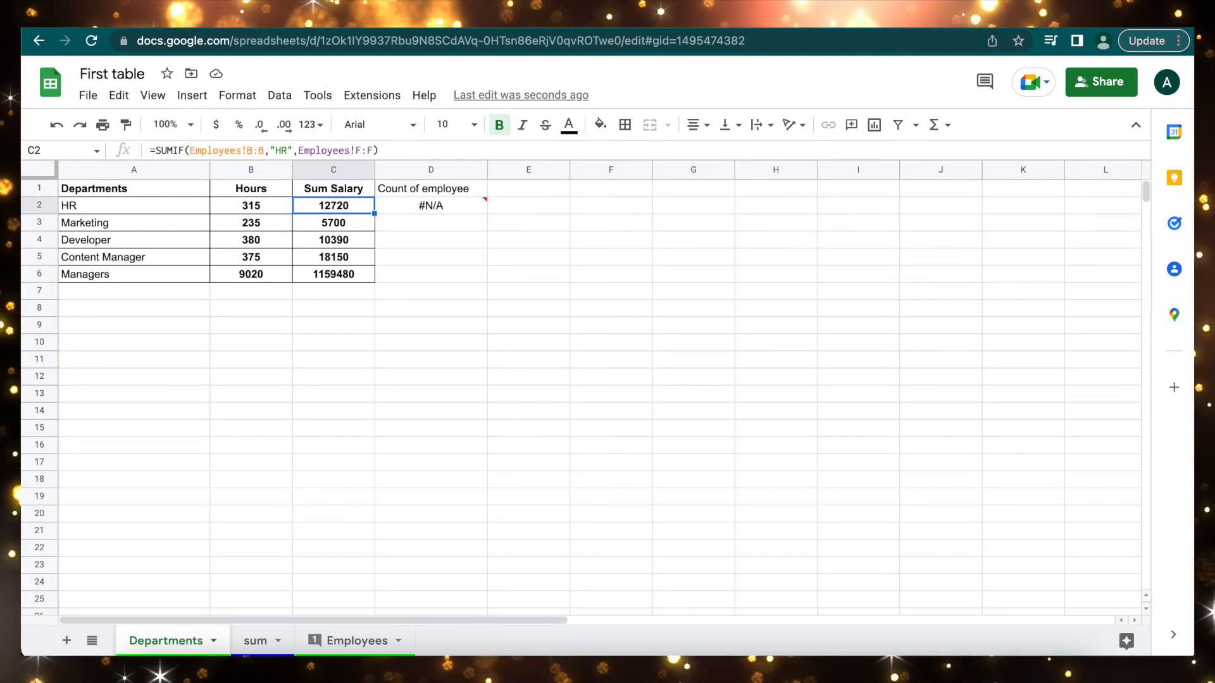
- Complete the D2 formula as =COUNTIF(Employees!B:B,"HR") using the copied range
{"action": "left_click", "coordinate": [424, 218]}
{"action": "left_click", "coordinate": [202, 151]}
{"action": "key", "text": "ctrl+v"}
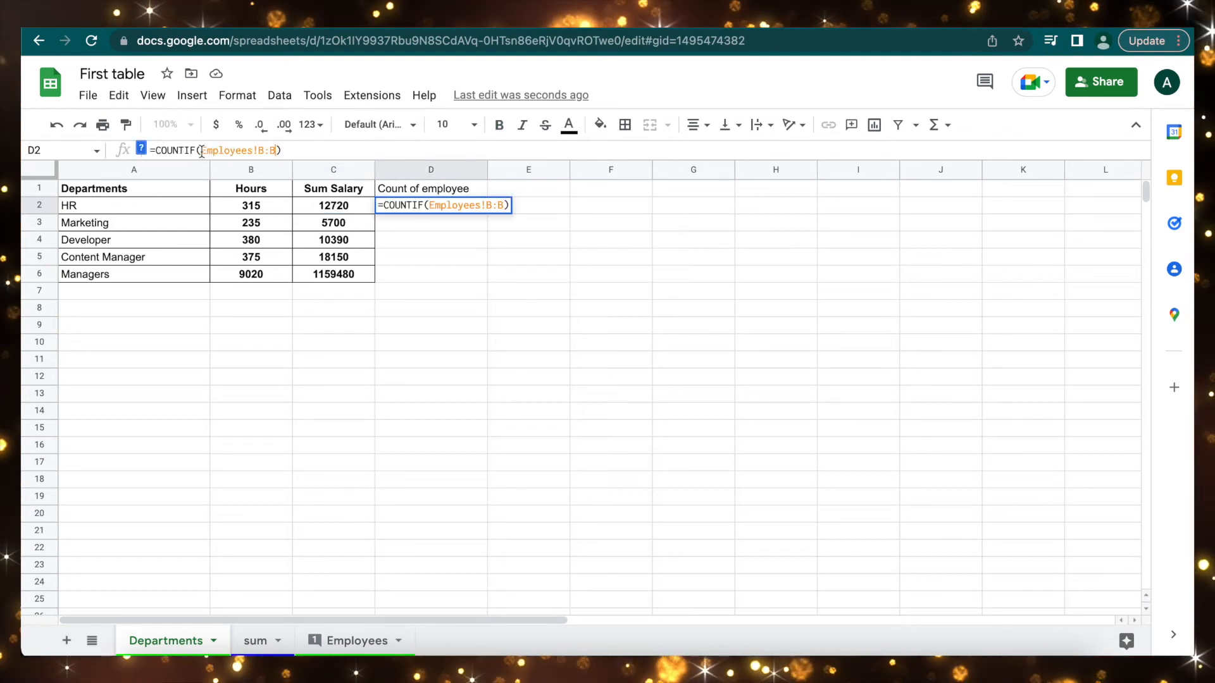
{"action": "type", "text": ", "}
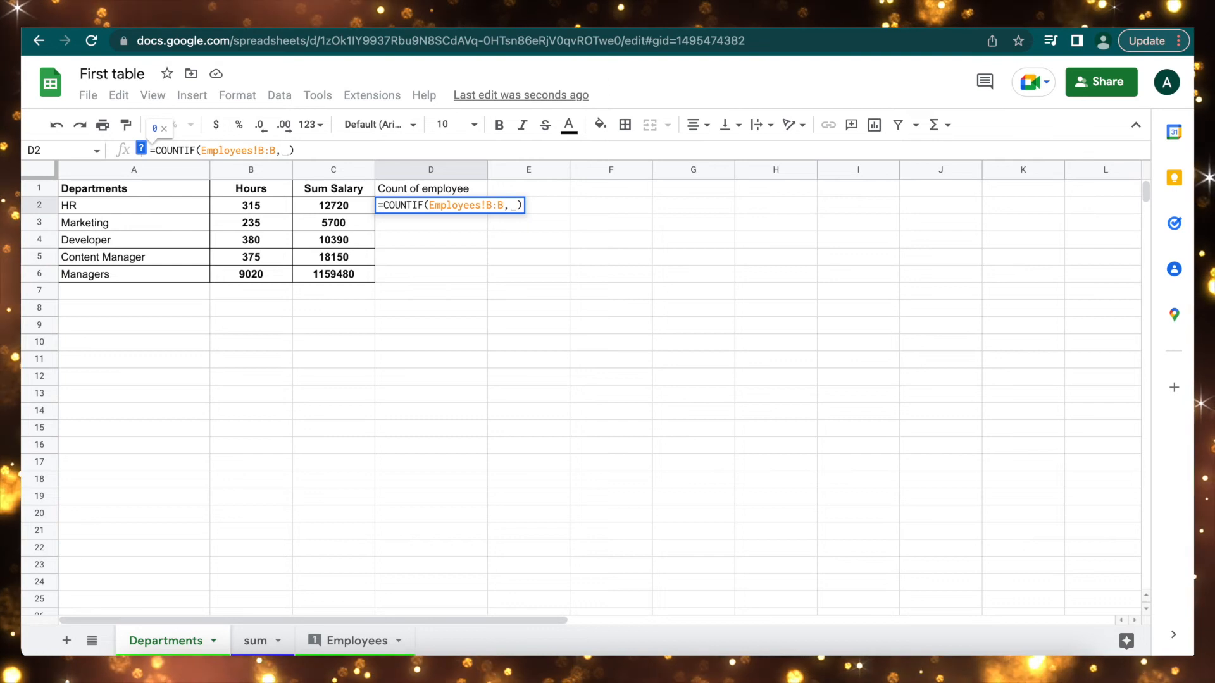
{"action": "type", "text": "\"\""}
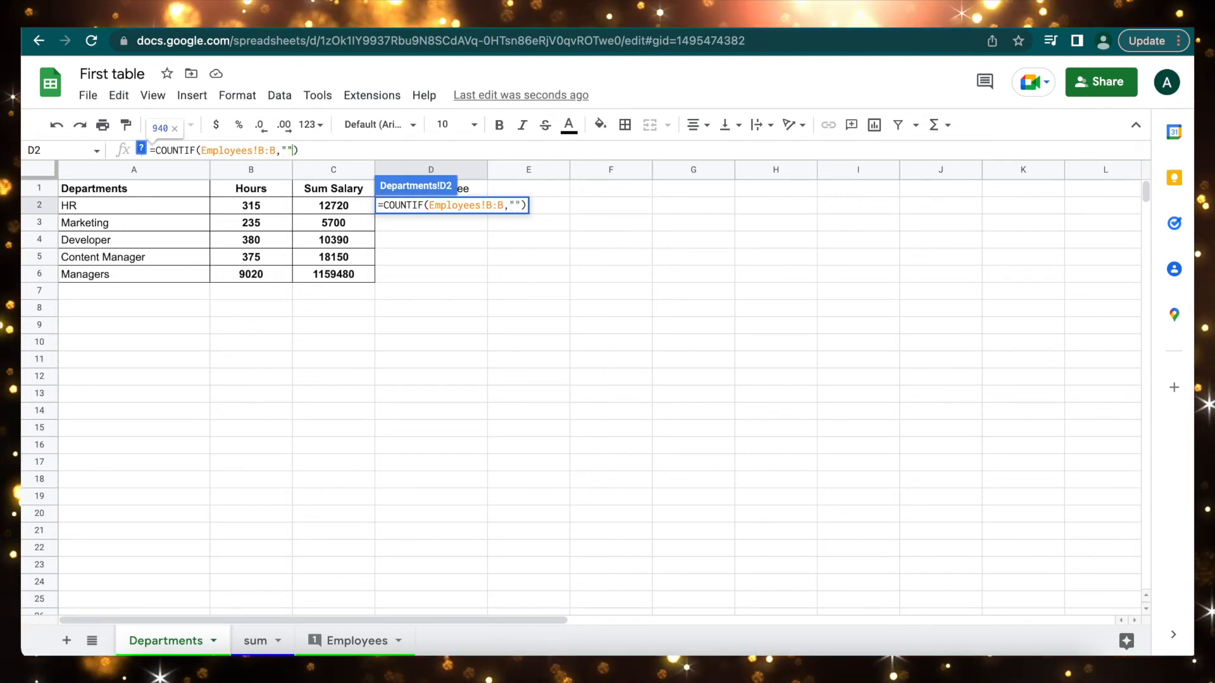
{"action": "type", "text": "HR"}
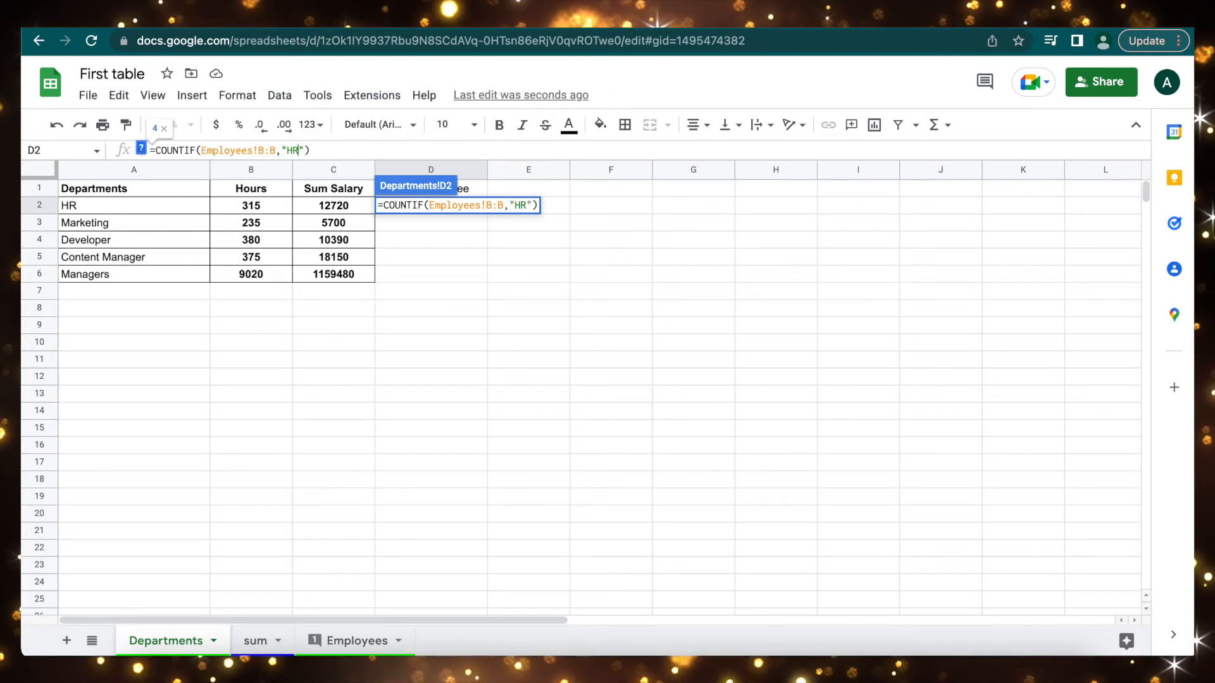
{"action": "key", "text": "Return"}
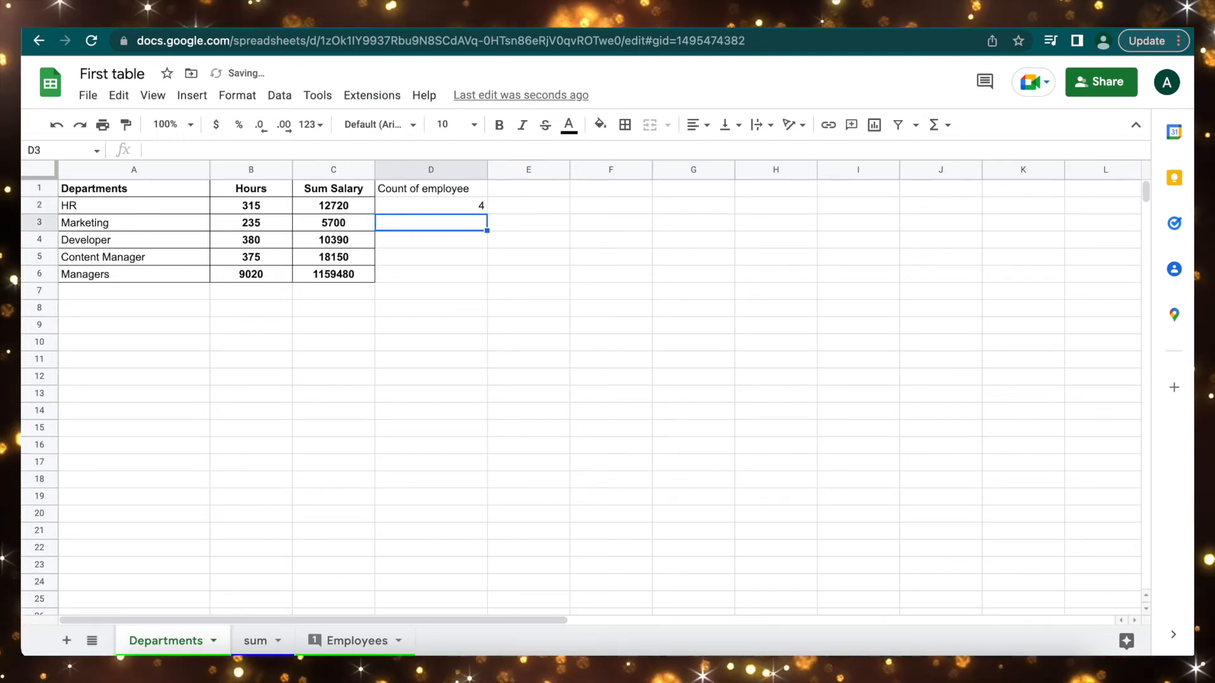
- Fill the HR count formula from D2 down to D6 after viewing the Employees sheet
{"action": "left_click", "coordinate": [450, 205]}
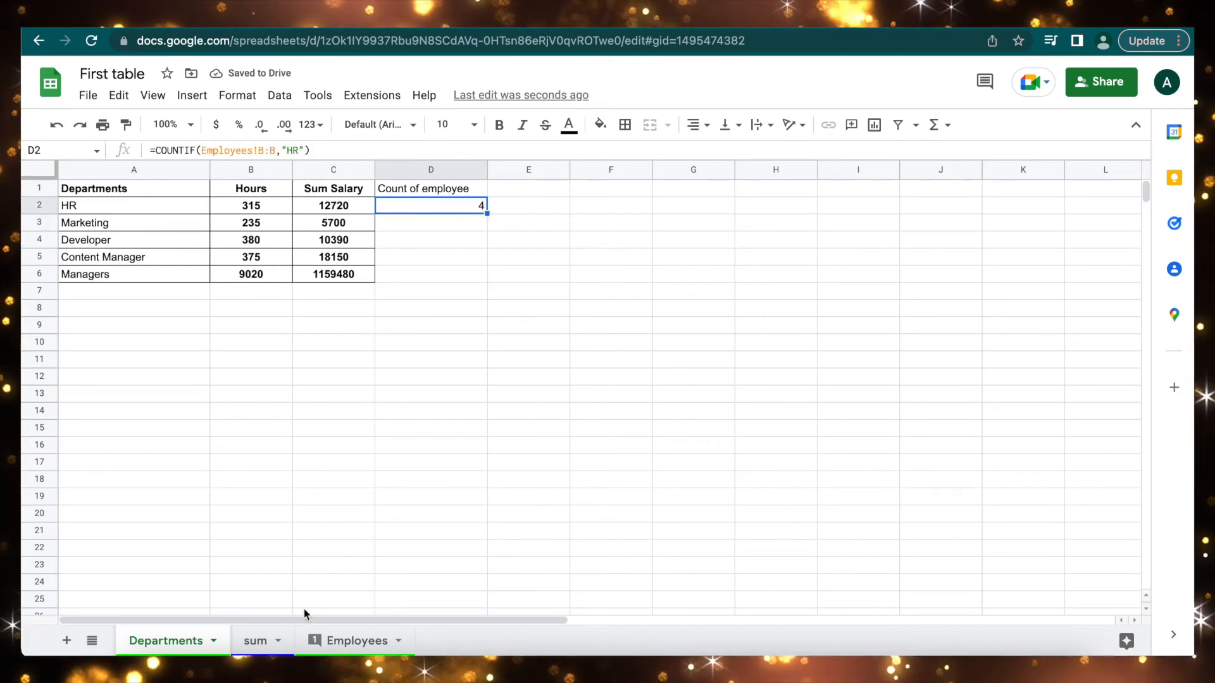
{"action": "left_click", "coordinate": [346, 642]}
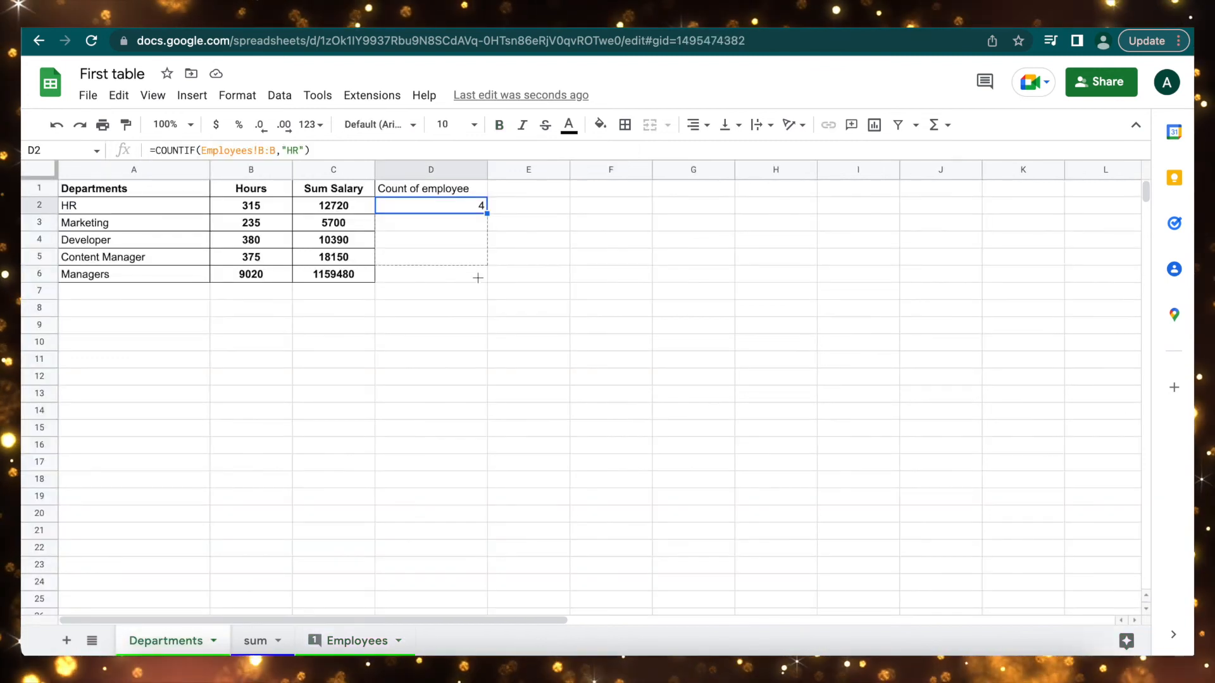
{"action": "left_click_drag", "start_coordinate": [477, 277], "coordinate": [477, 283]}
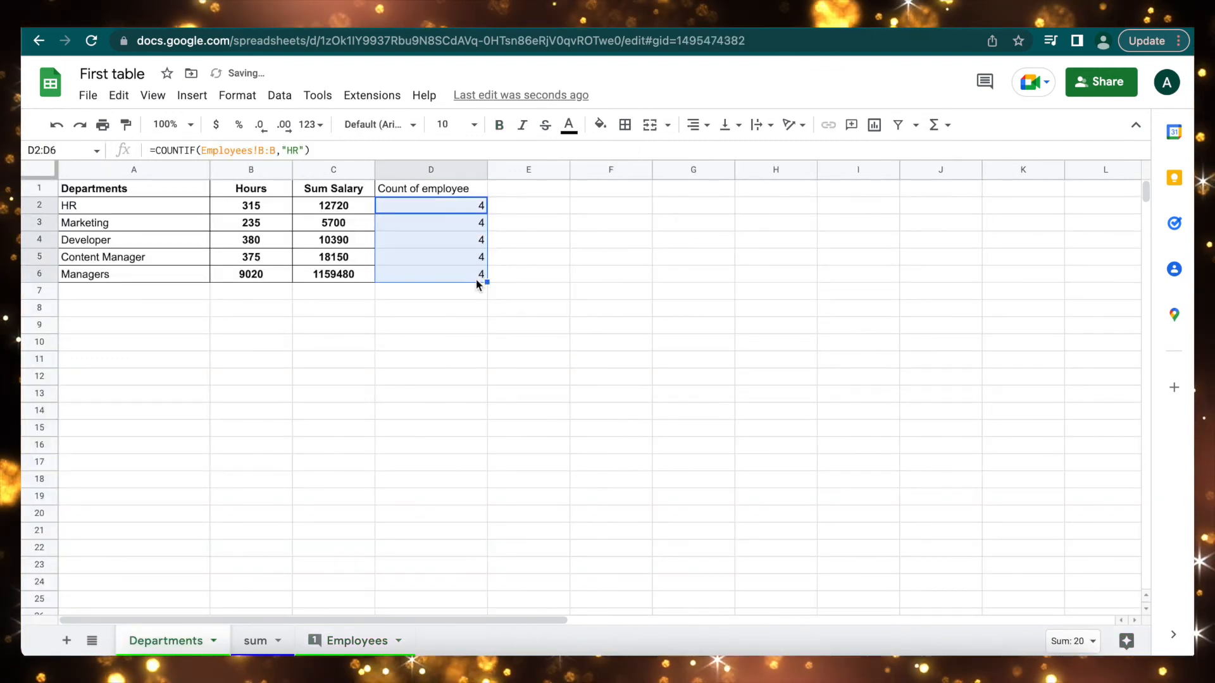
- Replace the HR criterion in the D3 count formula with the department name Marketing copied from A3
{"action": "left_click", "coordinate": [459, 227]}
{"action": "double_click", "coordinate": [82, 224]}
{"action": "key", "text": "super+c"}
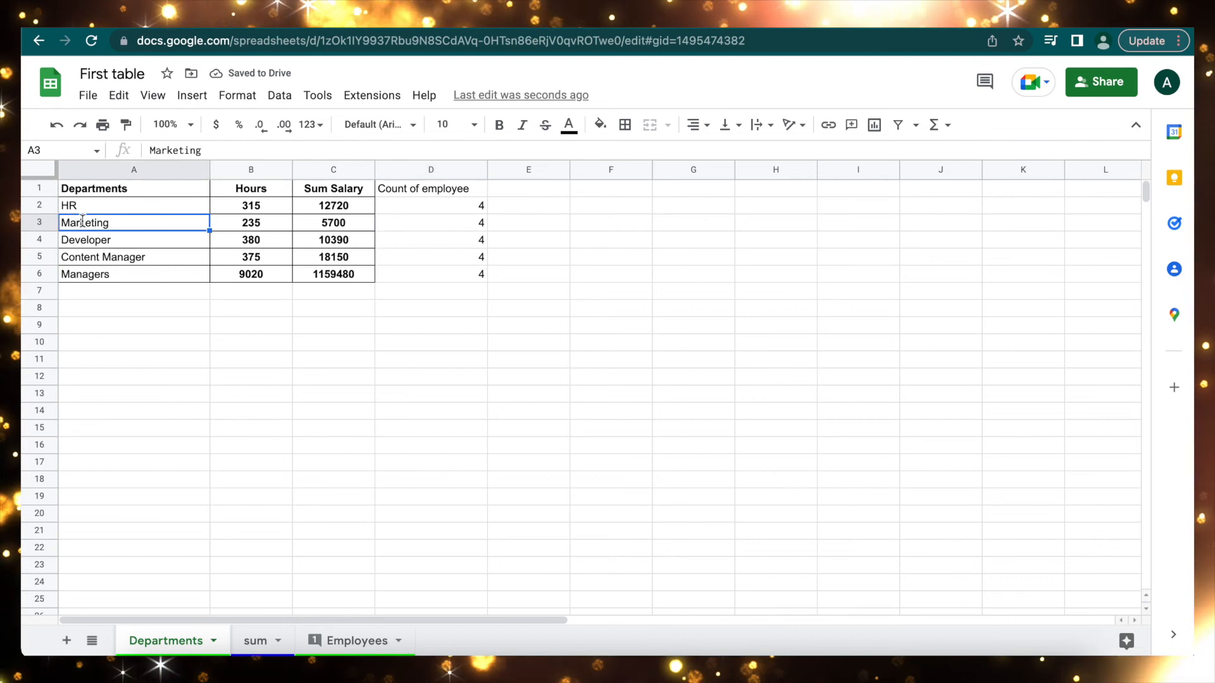
{"action": "left_click", "coordinate": [460, 229]}
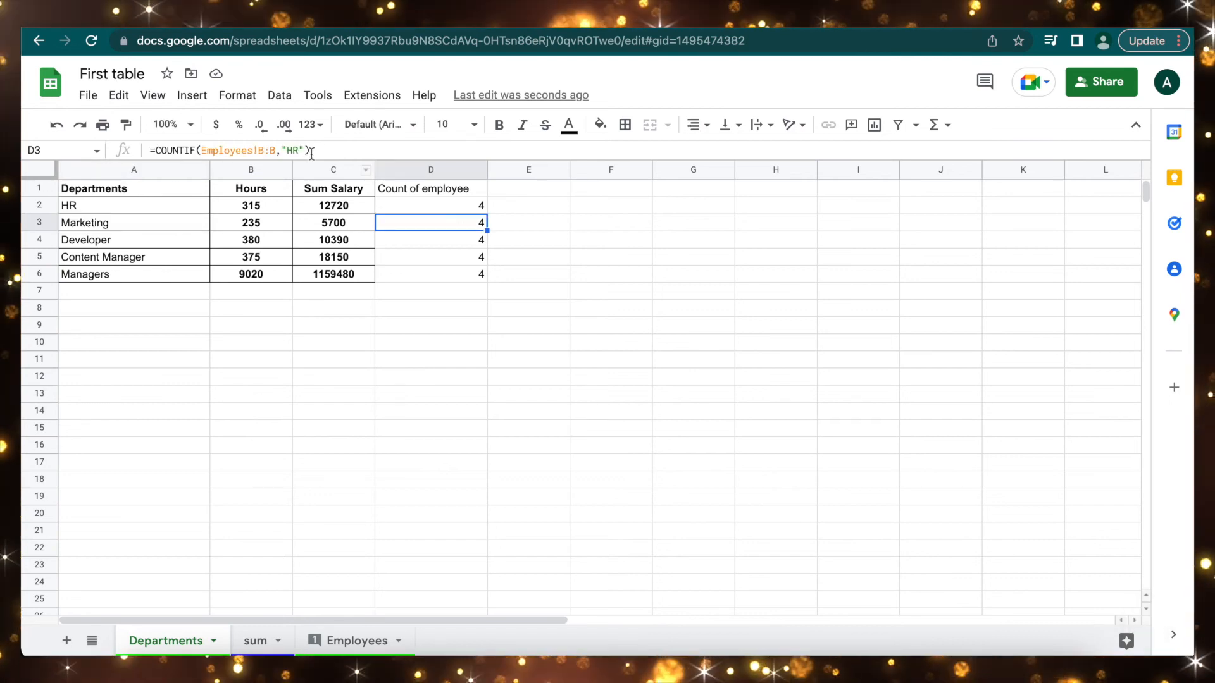
{"action": "left_click_drag", "start_coordinate": [310, 151], "coordinate": [290, 149]}
{"action": "key", "text": "super+v"}
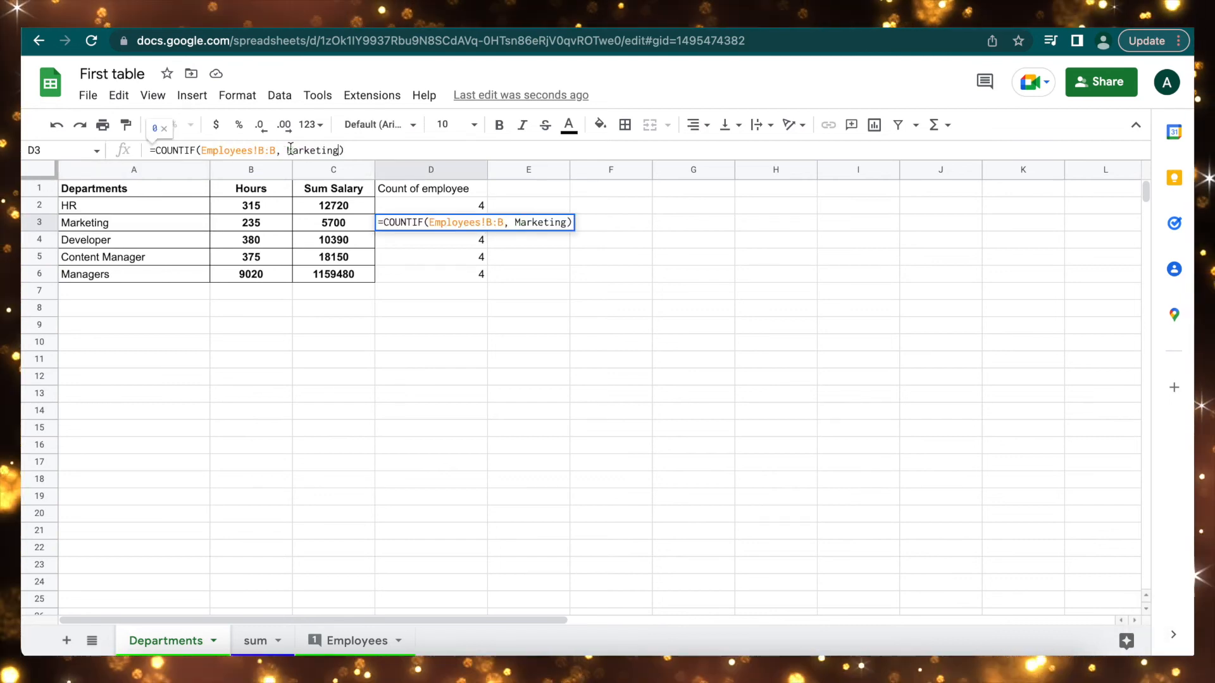
{"action": "key", "text": "Return"}
- Apply all borders to the Count of employee column, D1:D6
{"action": "left_click_drag", "start_coordinate": [430, 189], "coordinate": [434, 281]}
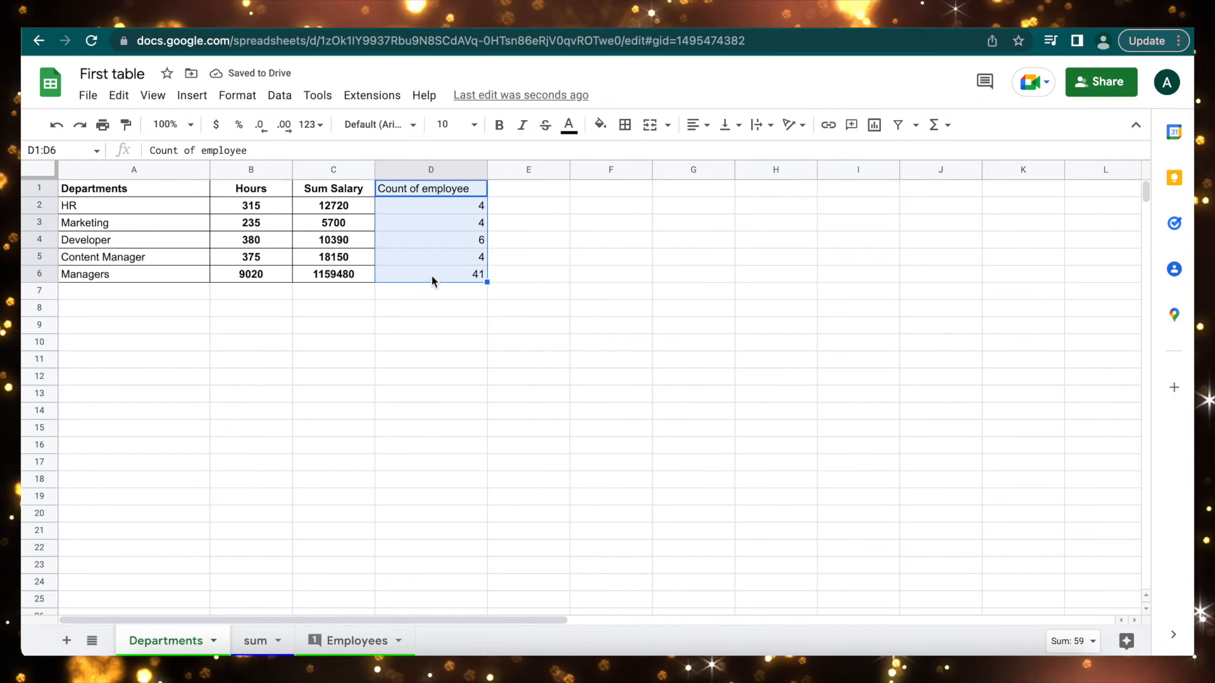
{"action": "left_click", "coordinate": [624, 125]}
{"action": "left_click", "coordinate": [632, 156]}
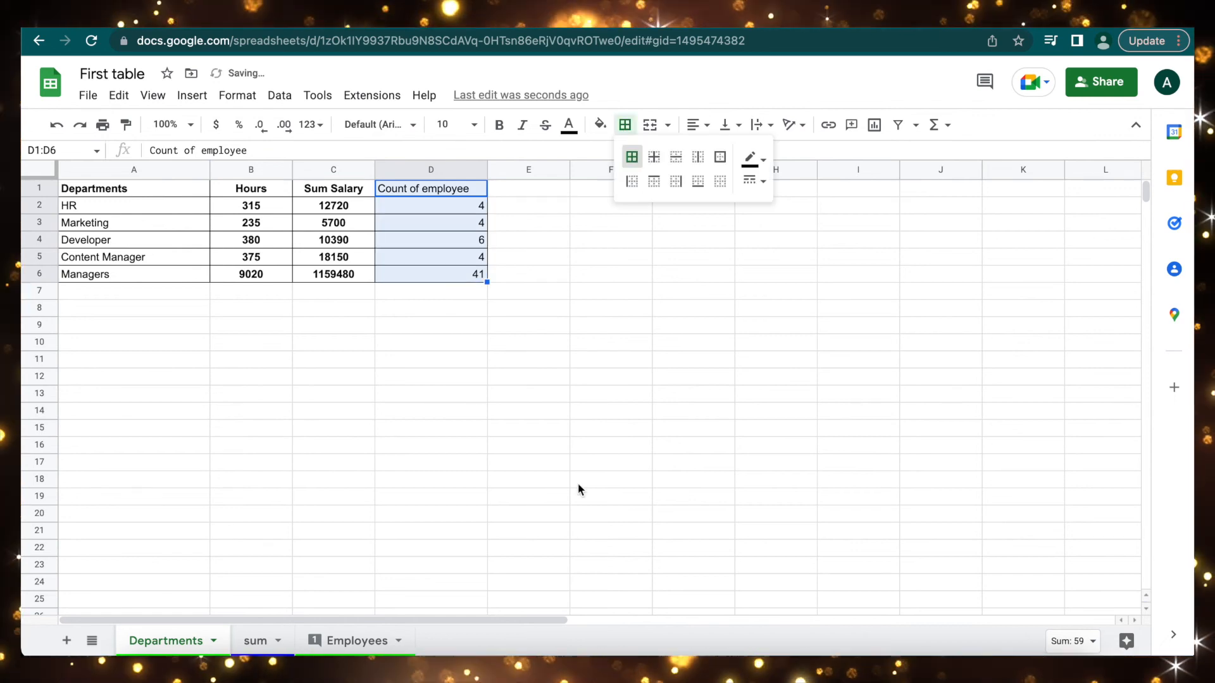
{"action": "left_click", "coordinate": [578, 484]}
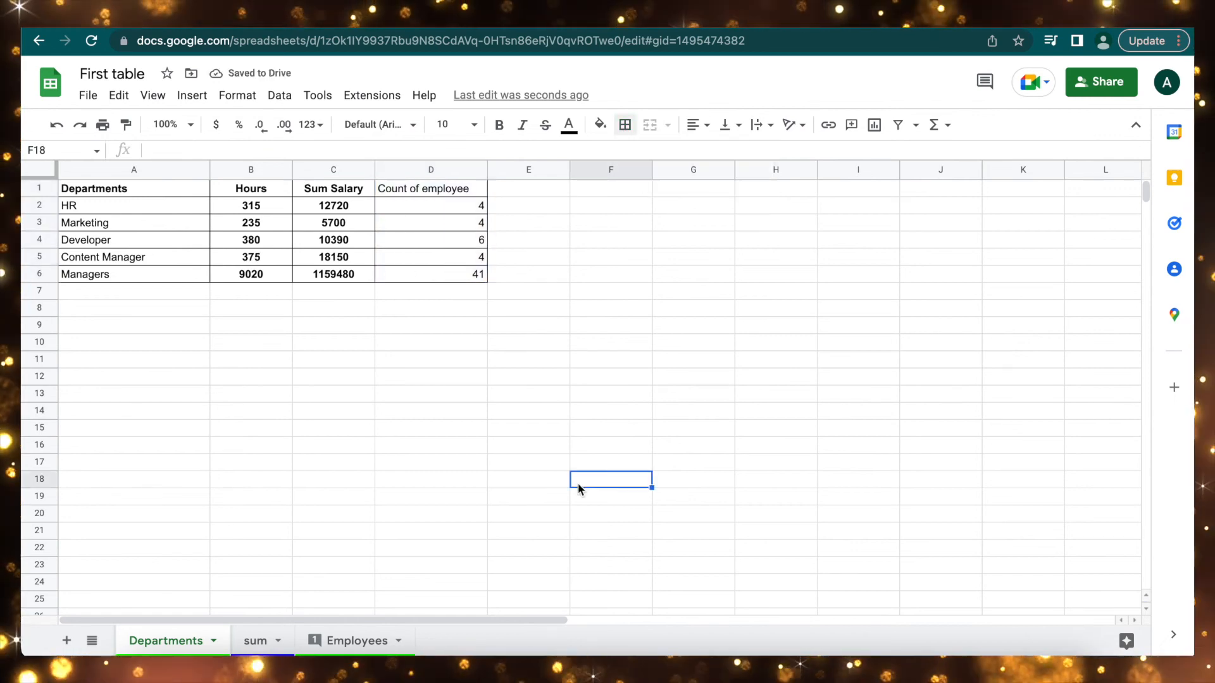